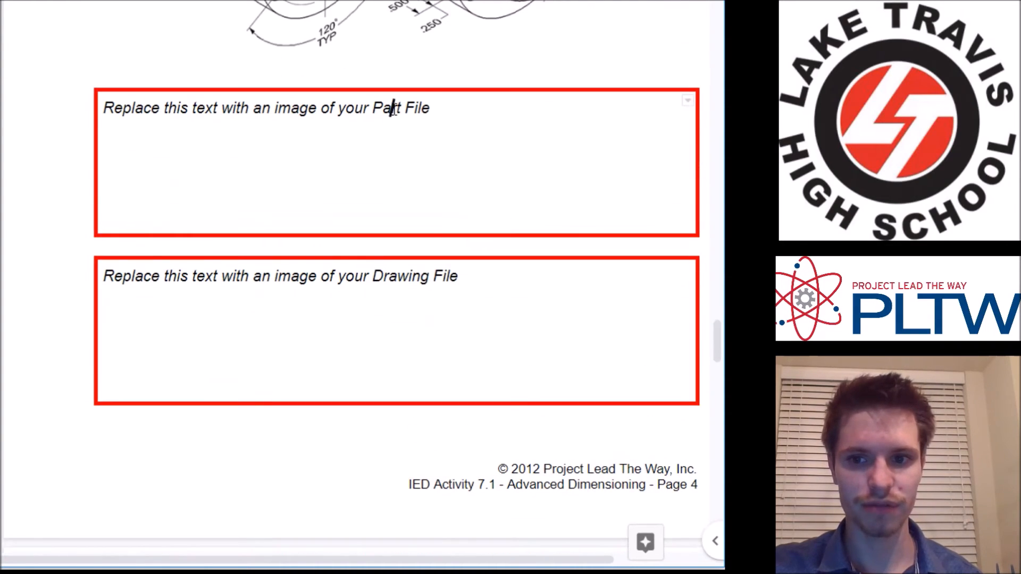
scroll(392, 288, down, 10)
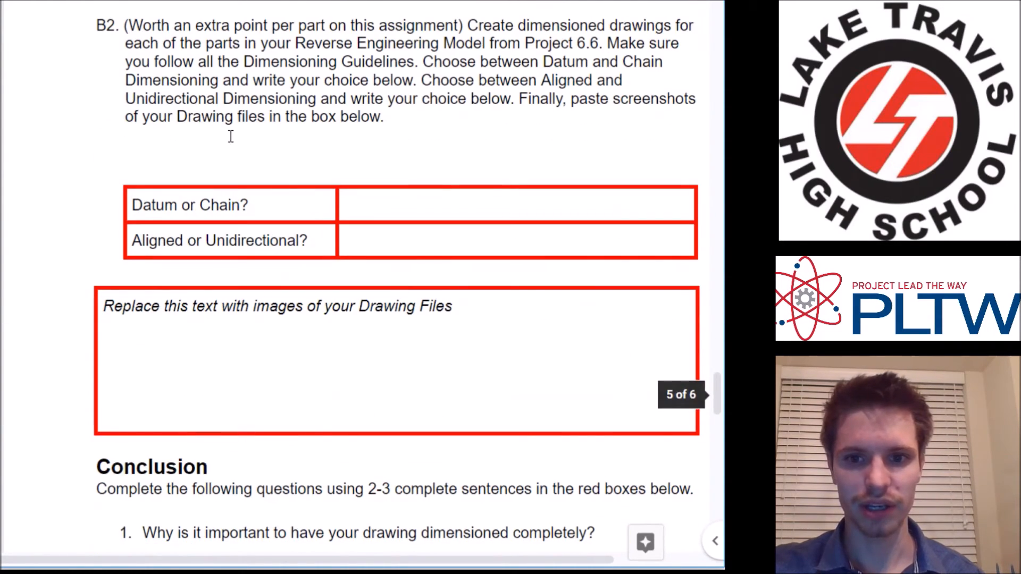
Review the B1 and B2 instructions and answer boxes in the Advanced Dimensioning activity document.
scroll(270, 123, up, 2)
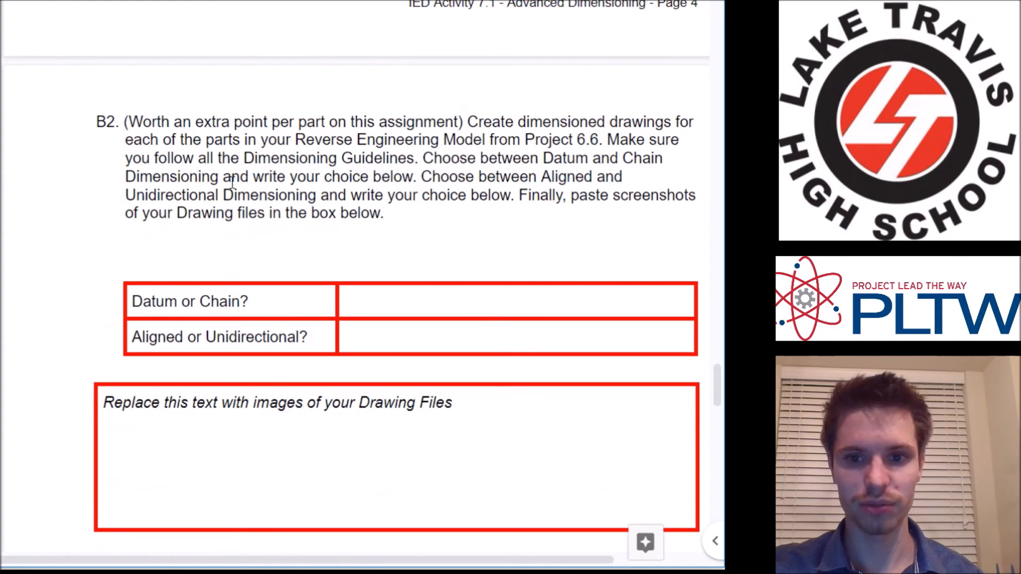
scroll(233, 182, up, 15)
scroll(174, 158, up, 5)
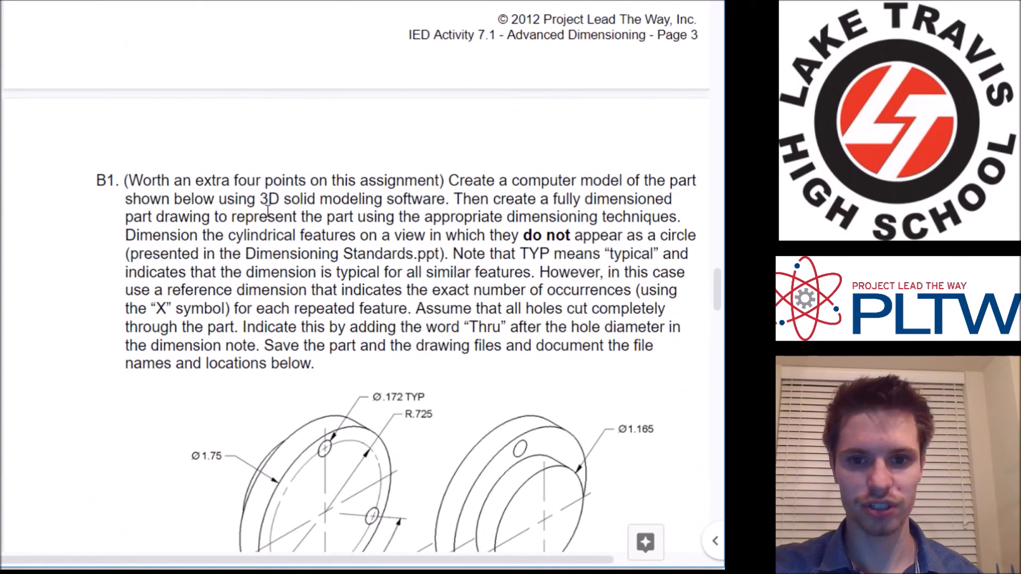
scroll(274, 221, down, 20)
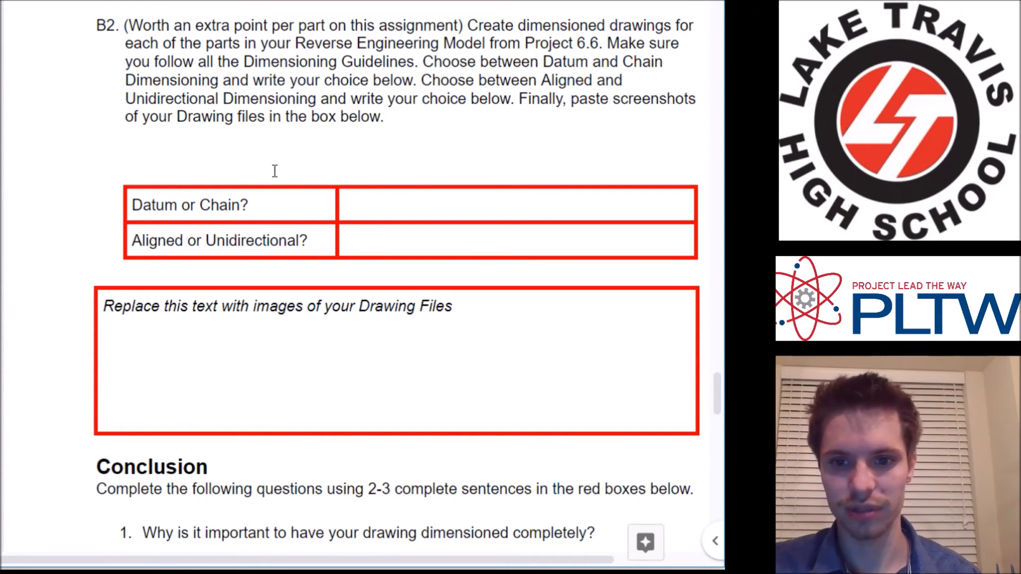
click(391, 202)
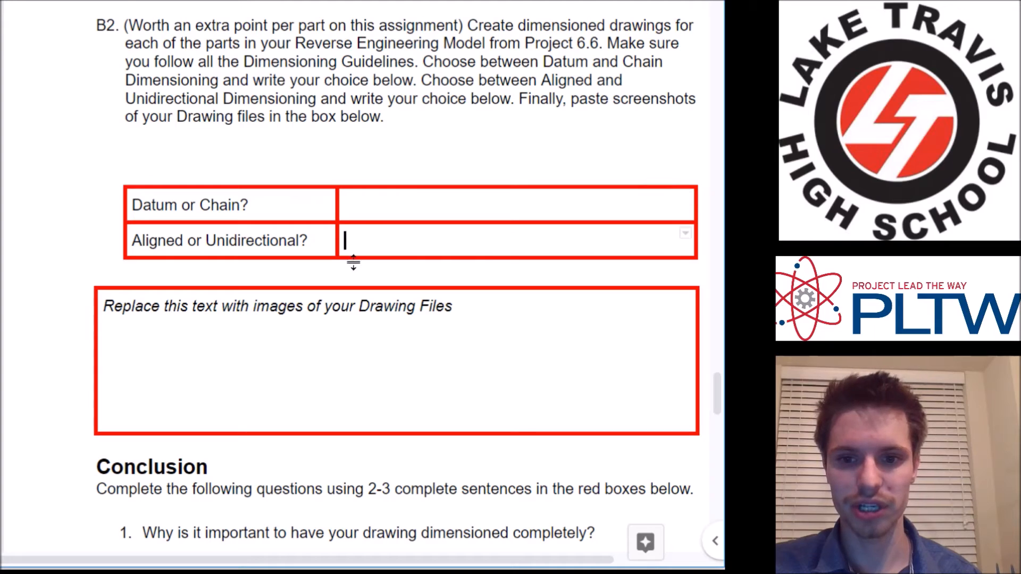
scroll(381, 306, down, 10)
scroll(379, 309, down, 8)
scroll(380, 309, up, 18)
scroll(379, 309, up, 20)
scroll(379, 308, up, 9)
scroll(378, 308, down, 2)
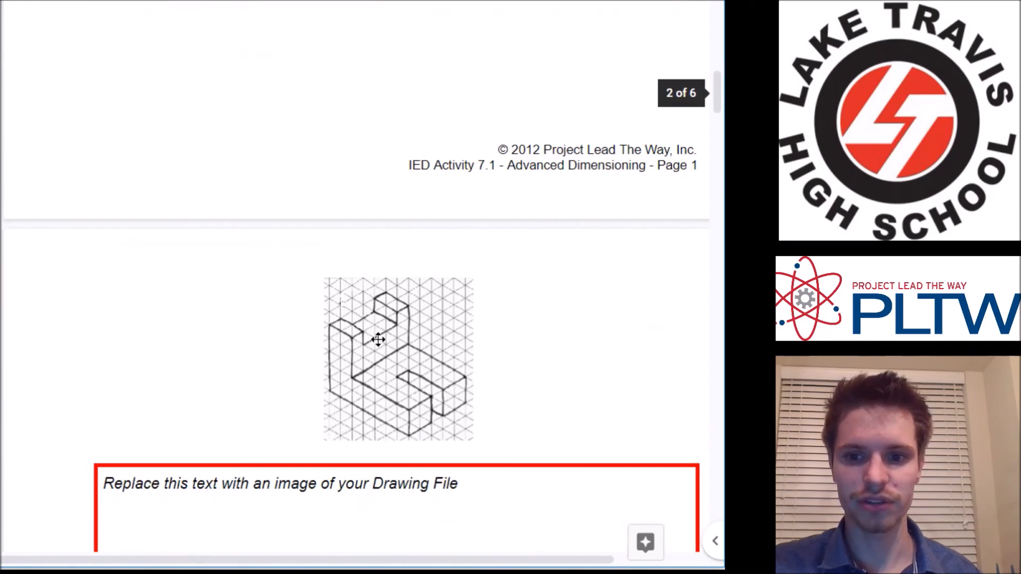
click(378, 339)
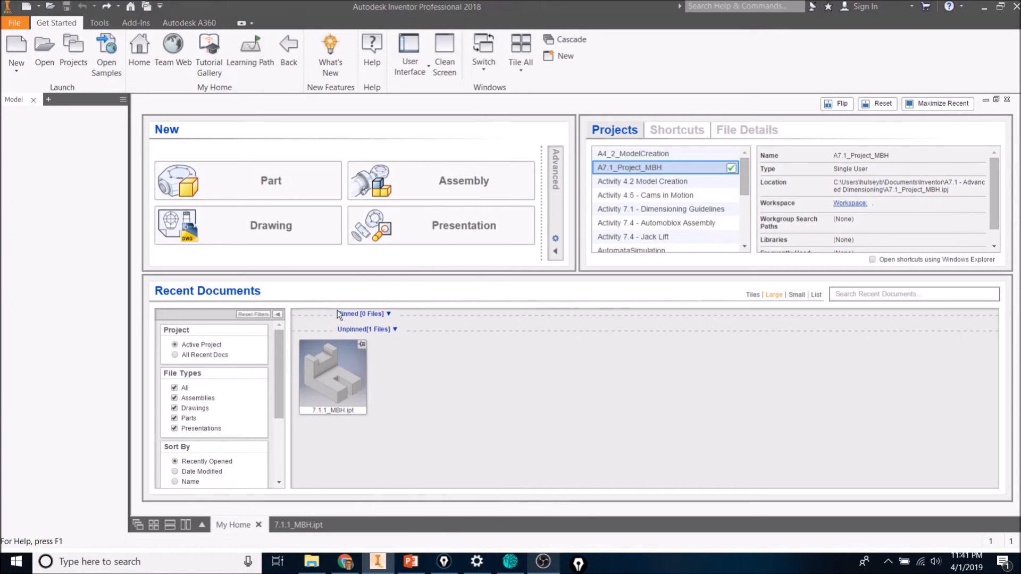
Start a new single-user project in the project wizard and name it A7.1_Project_MBH.
click(70, 59)
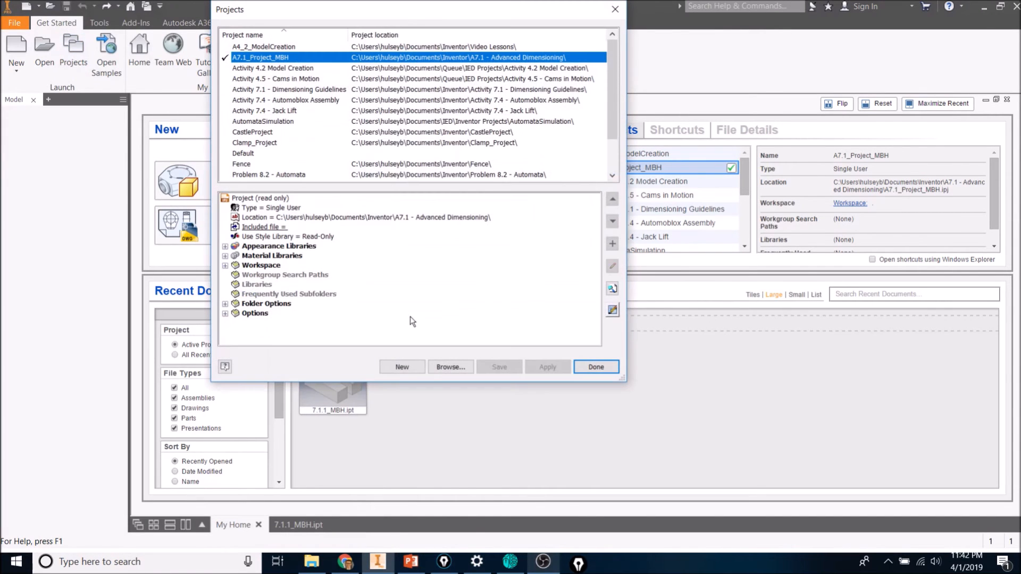
click(412, 367)
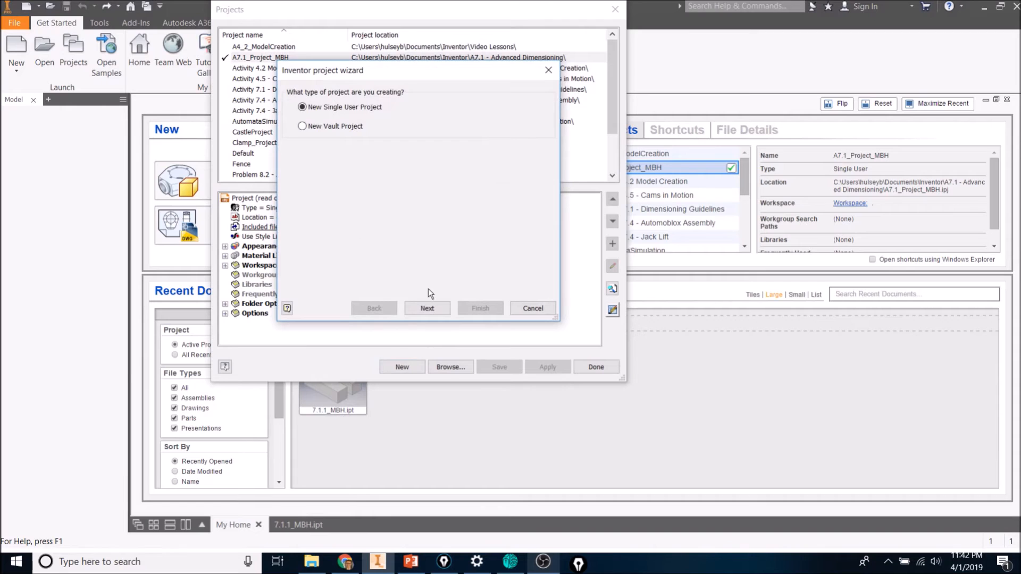
click(420, 315)
double_click(367, 117)
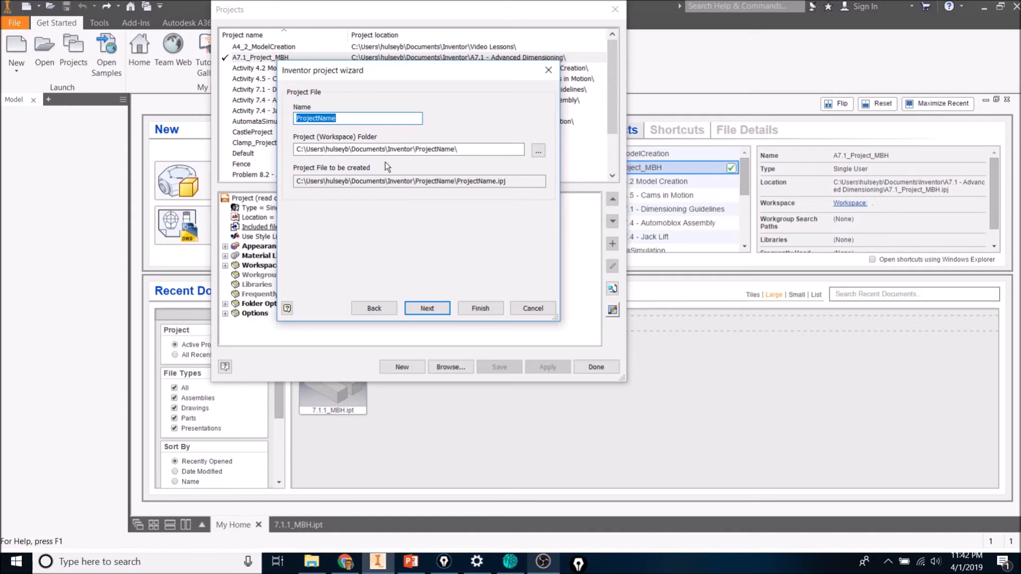
text(A7.1_Project_MBH)
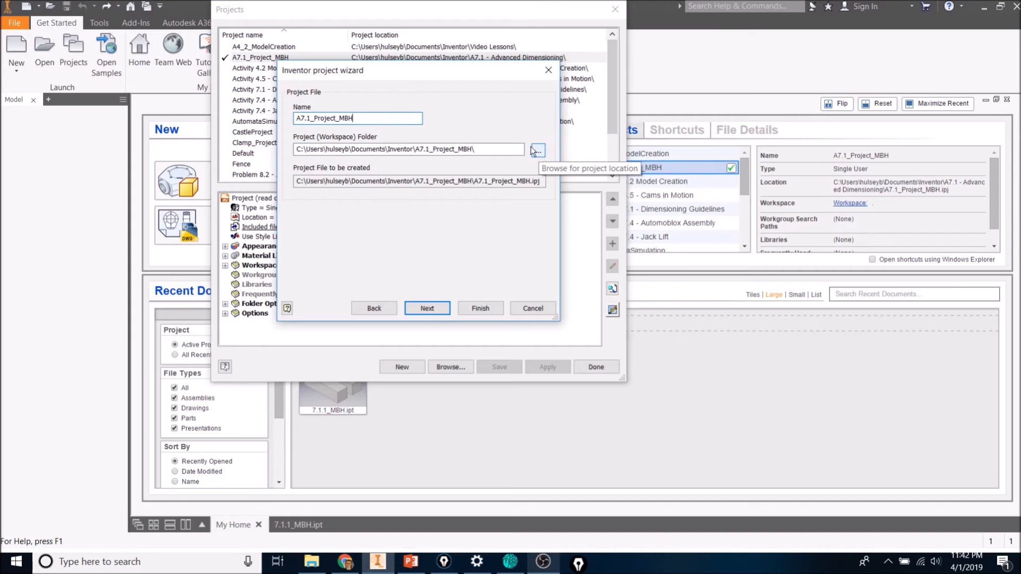
drag(303, 152, 292, 153)
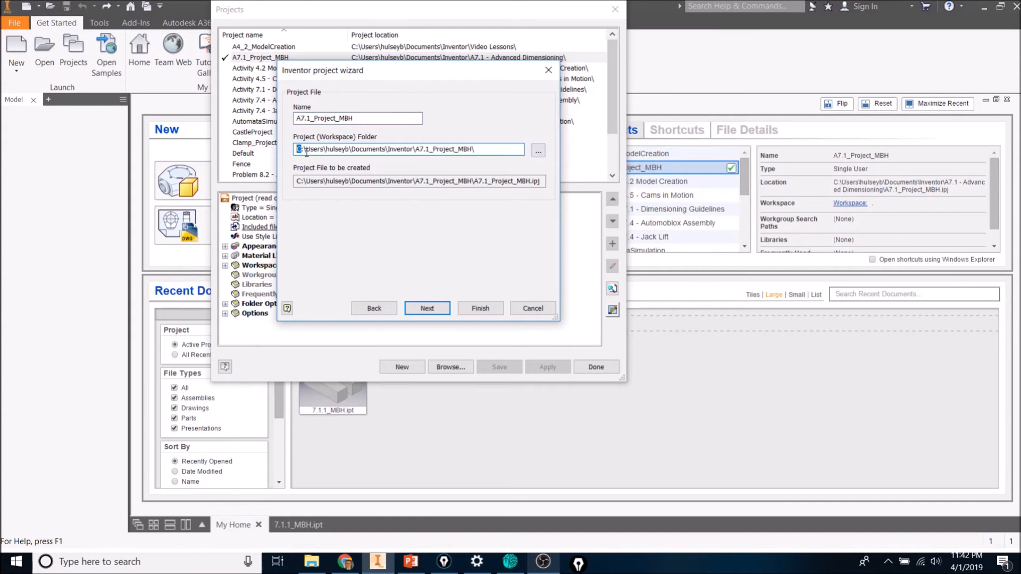
click(538, 151)
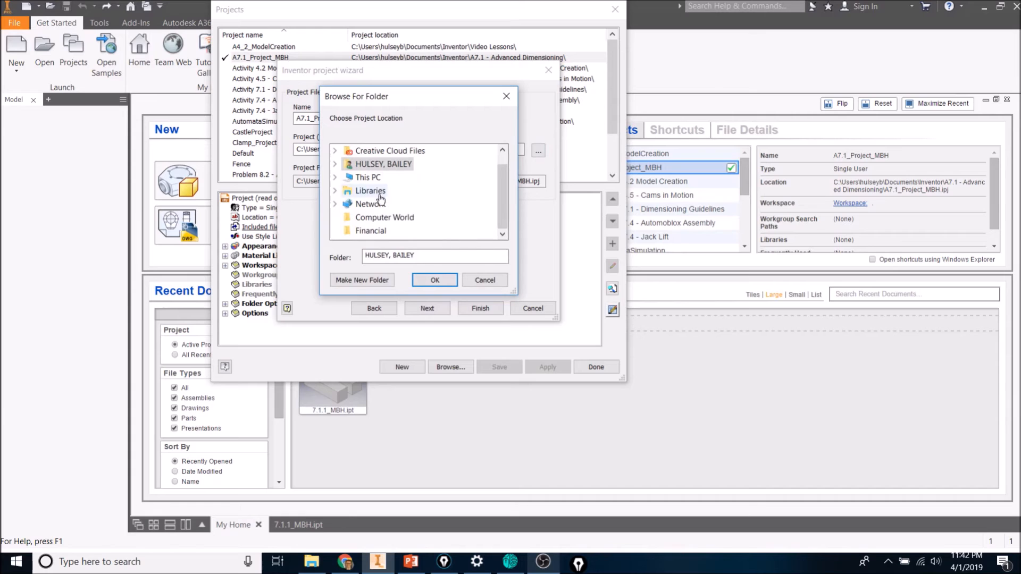
click(335, 178)
scroll(354, 192, down, 2)
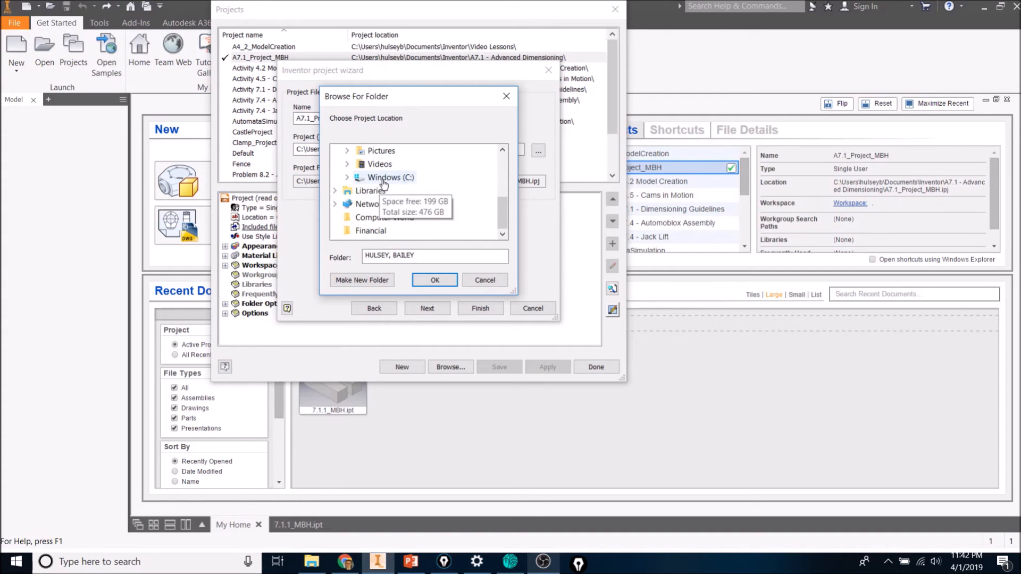
scroll(397, 190, up, 1)
scroll(402, 192, up, 1)
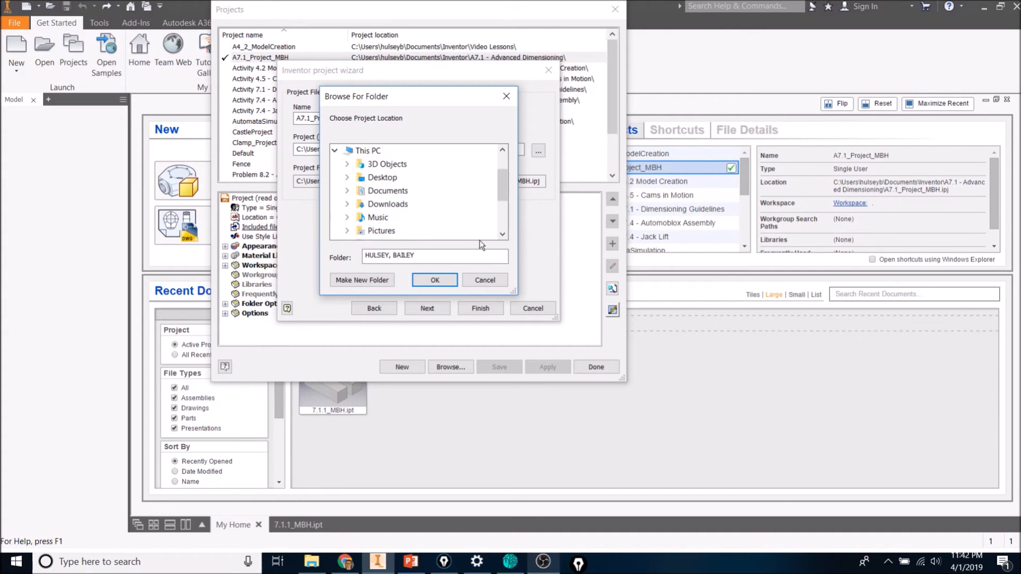
click(483, 279)
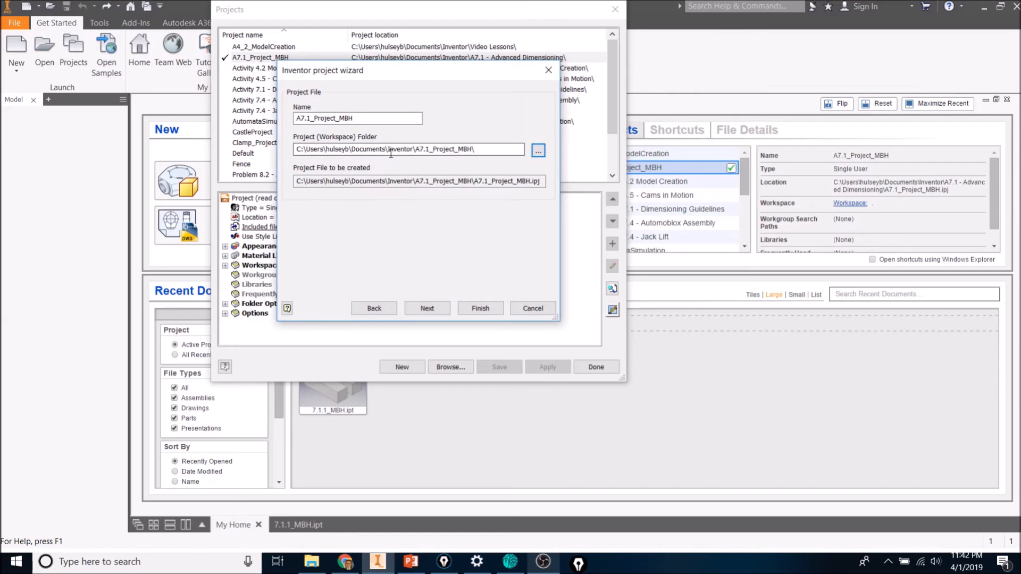
Finish the new project wizard and close the Projects dialog.
click(481, 310)
click(482, 229)
click(538, 310)
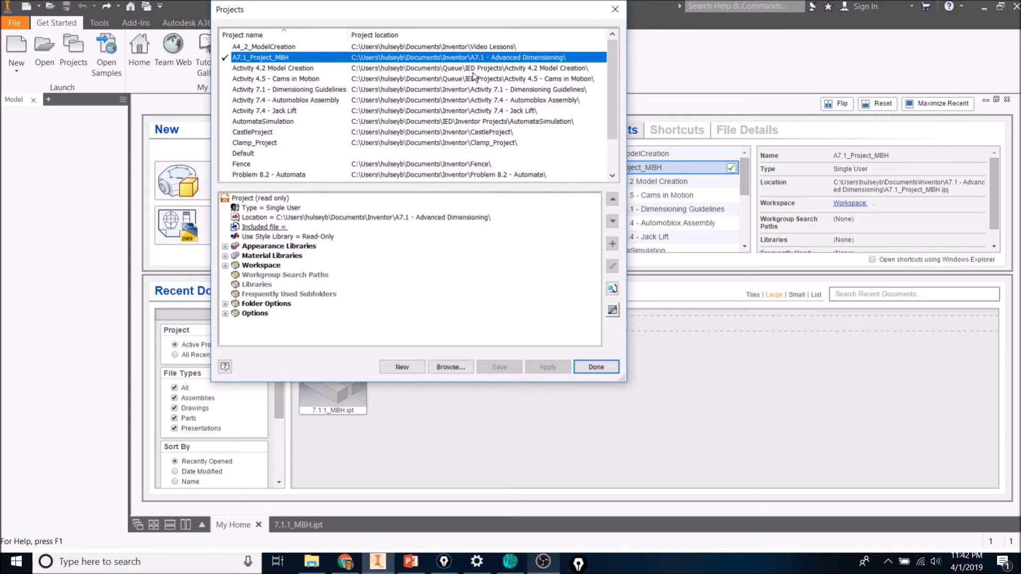
click(596, 367)
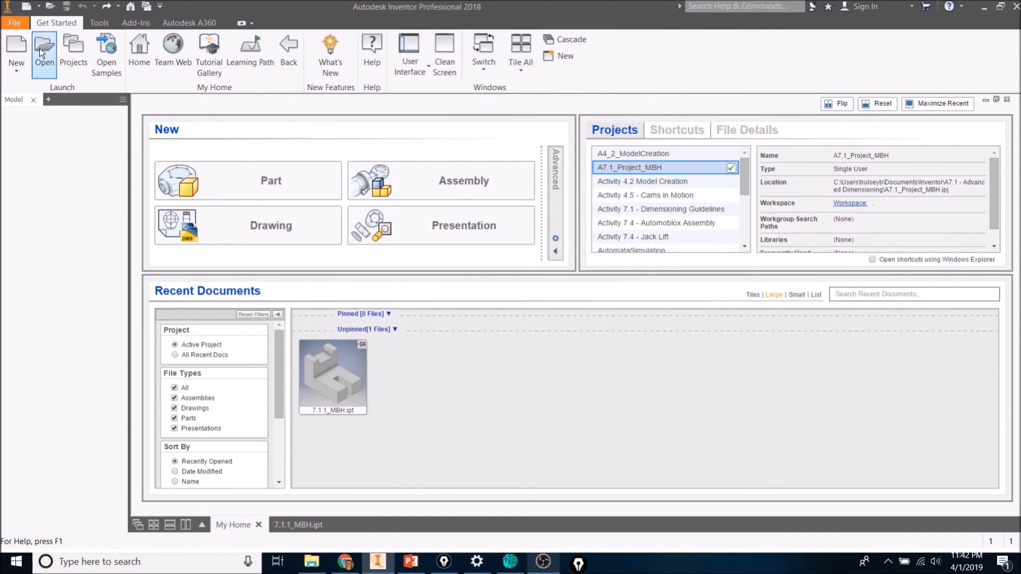
Create a new part from the English Standard (in).ipt template, accepting the style conflict notice.
click(16, 52)
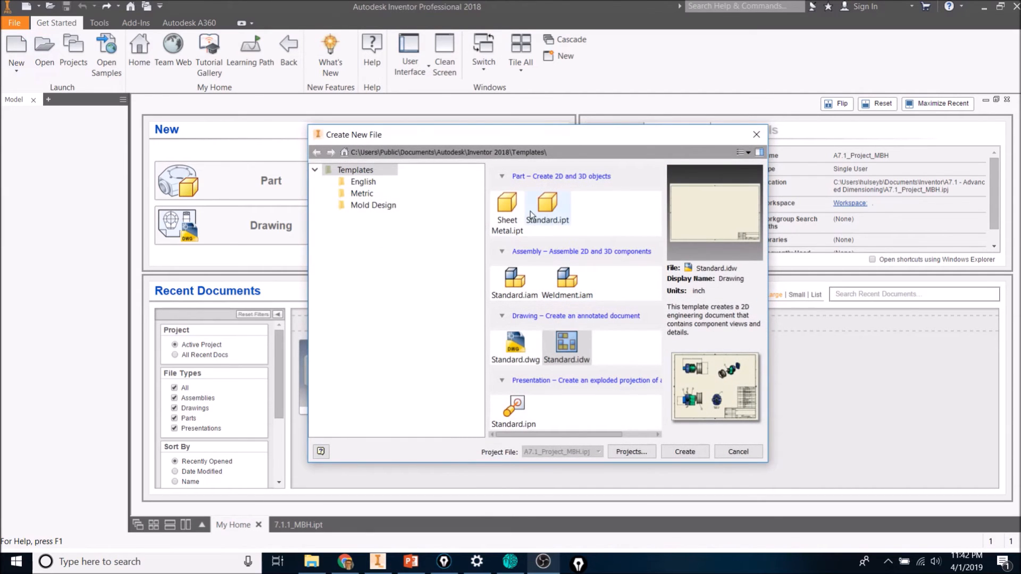
click(554, 218)
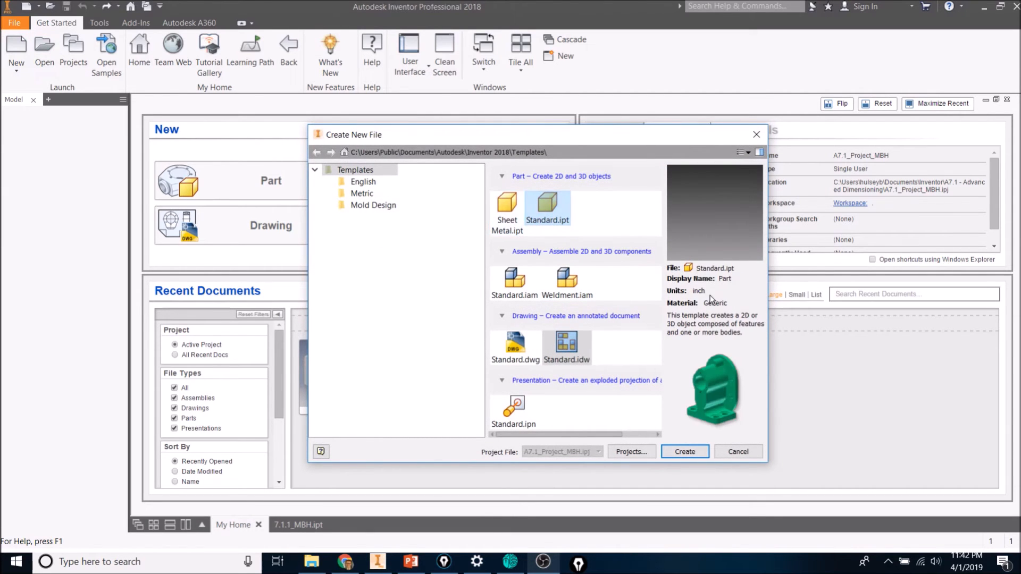
click(364, 181)
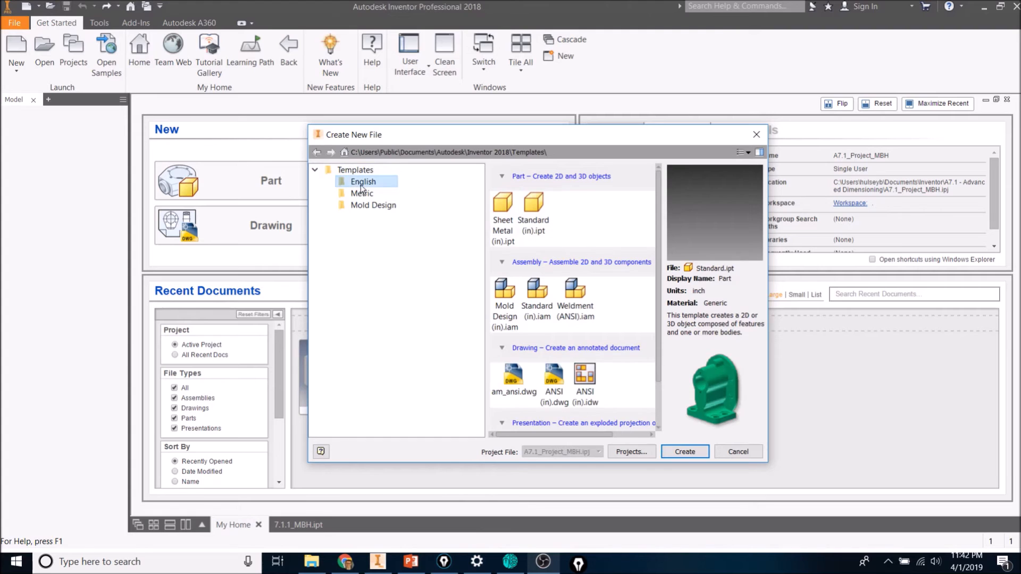
click(540, 223)
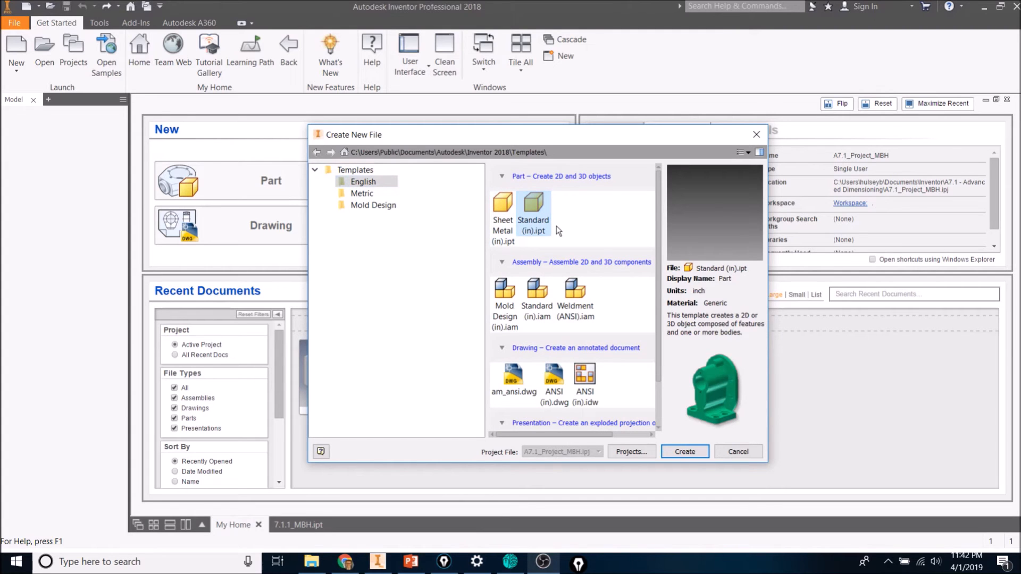
click(692, 452)
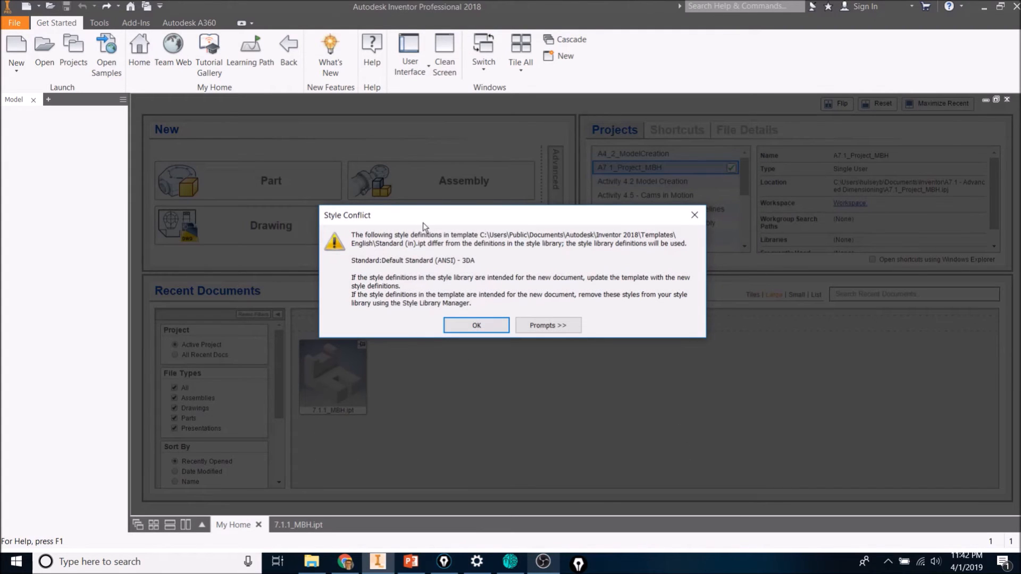
click(490, 327)
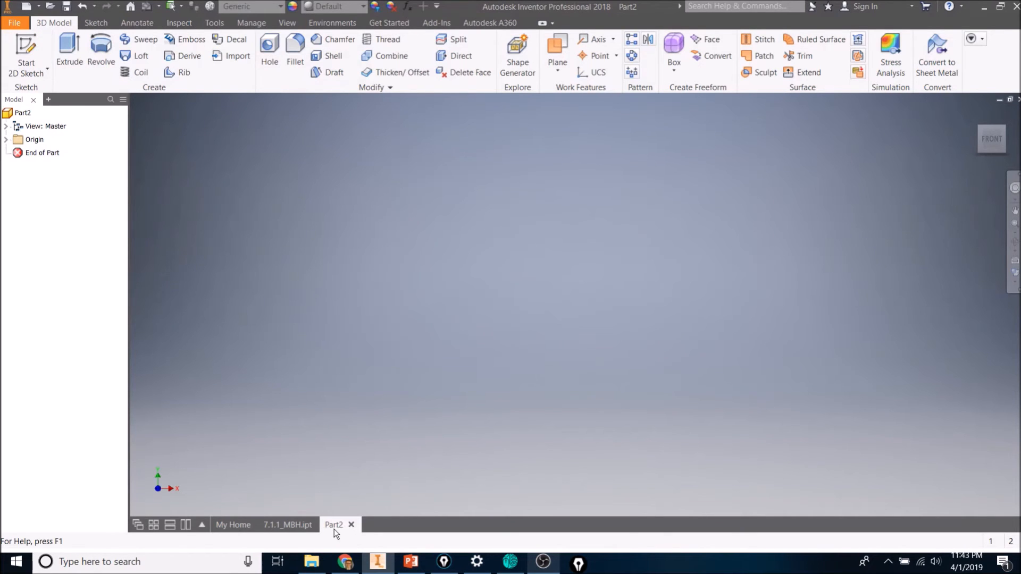
click(15, 22)
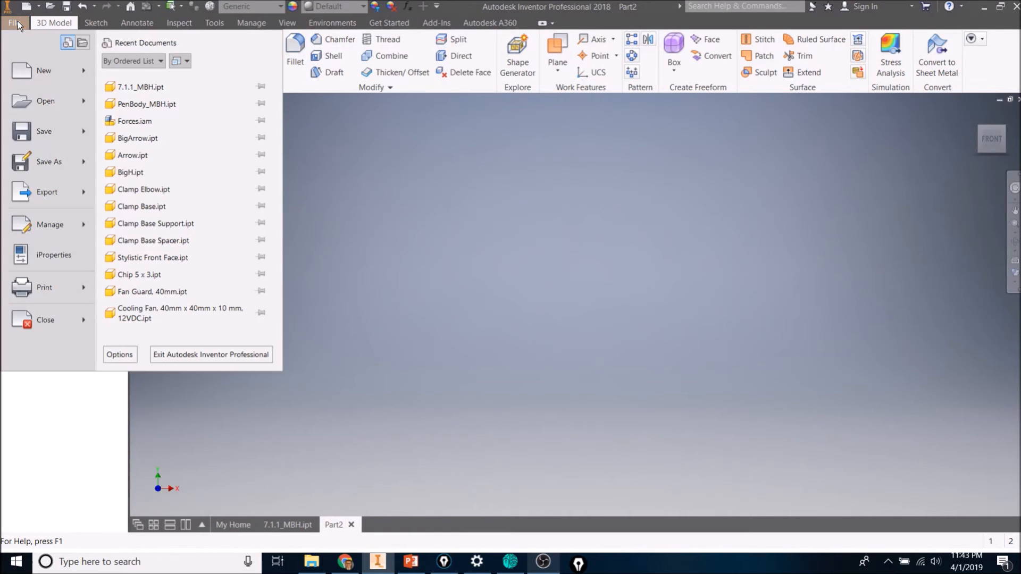
click(53, 162)
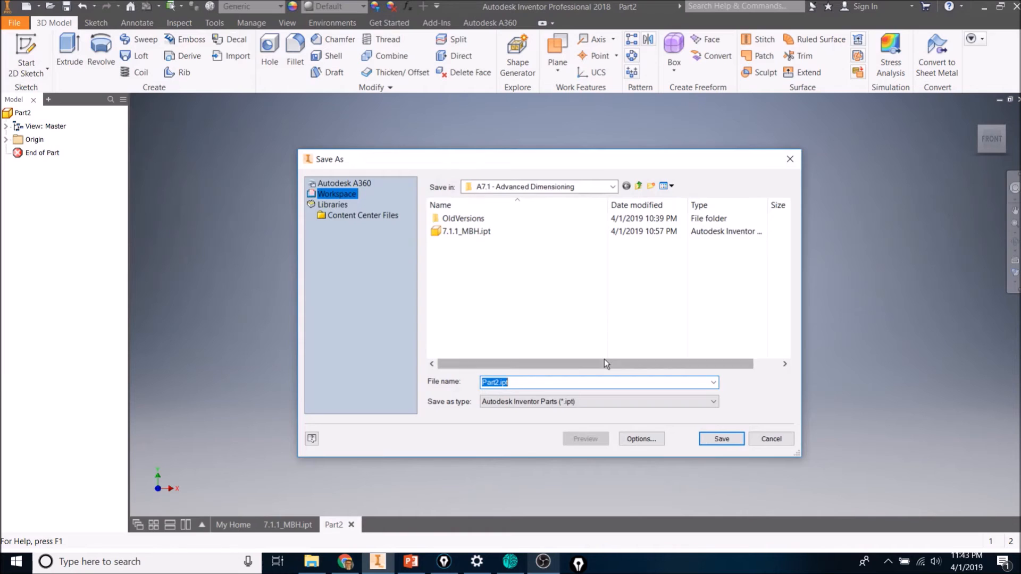
text(7.1.1_MBH)
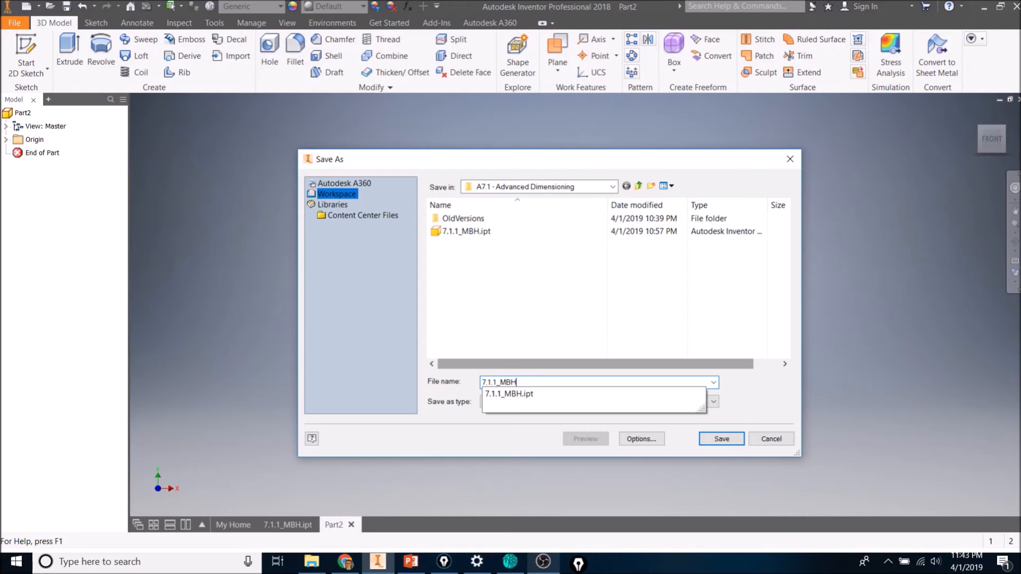
key(ctrl+a)
key(BackSpace)
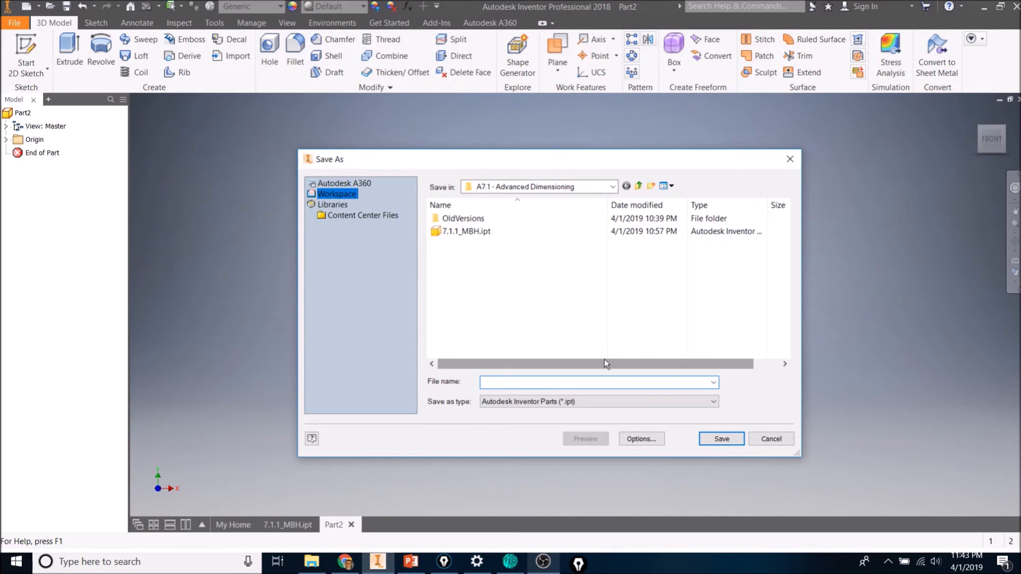
click(771, 440)
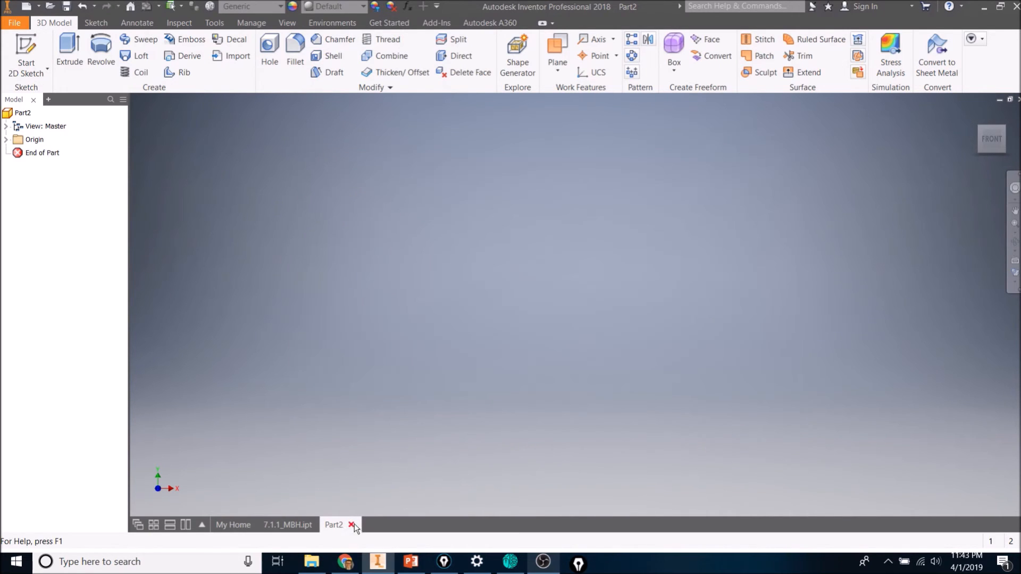
Close the unsaved new part and switch to the 7.1.1_MBH part model.
click(351, 525)
click(304, 525)
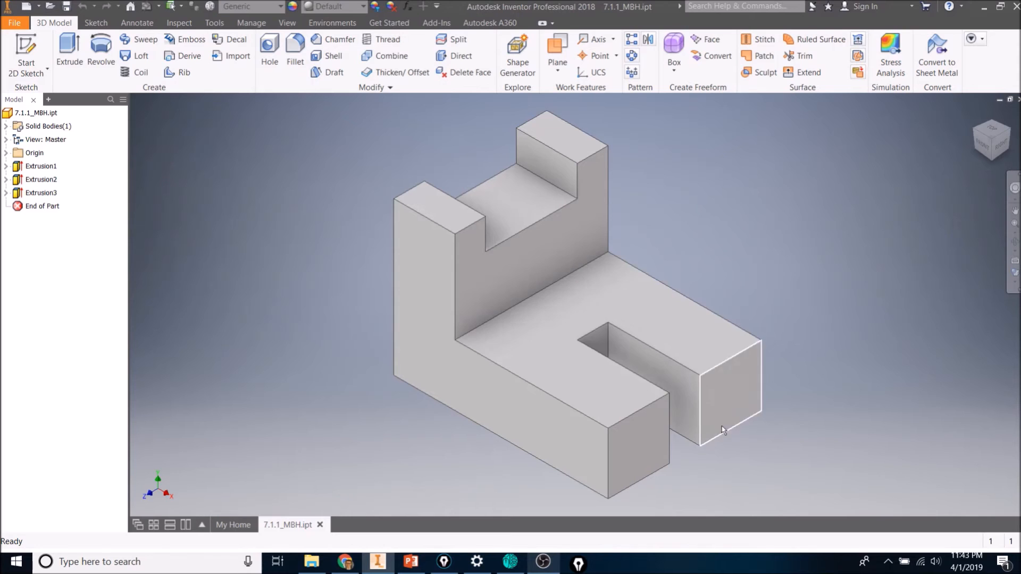
scroll(650, 404, up, 4)
scroll(650, 403, down, 5)
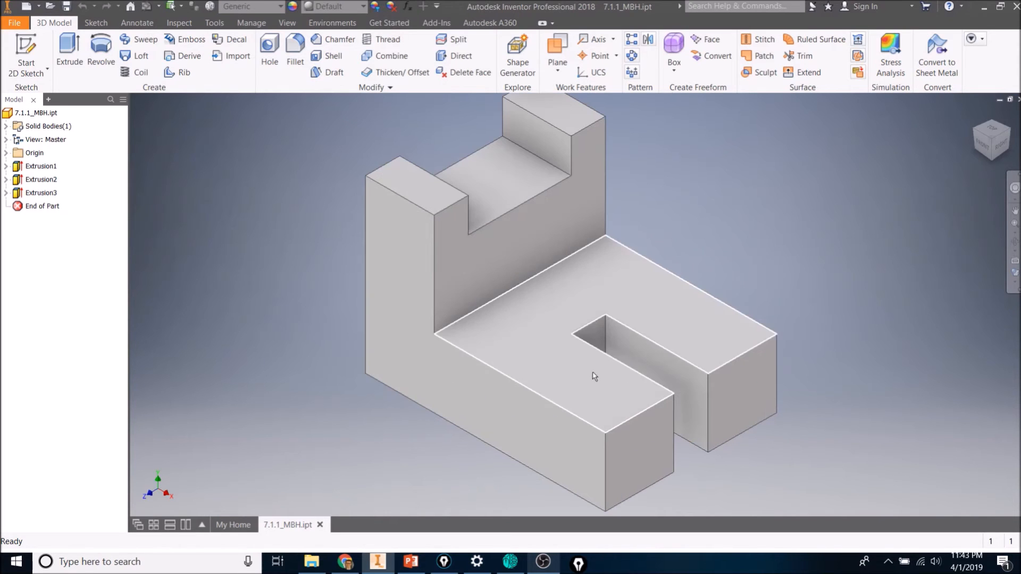
scroll(577, 319, up, 3)
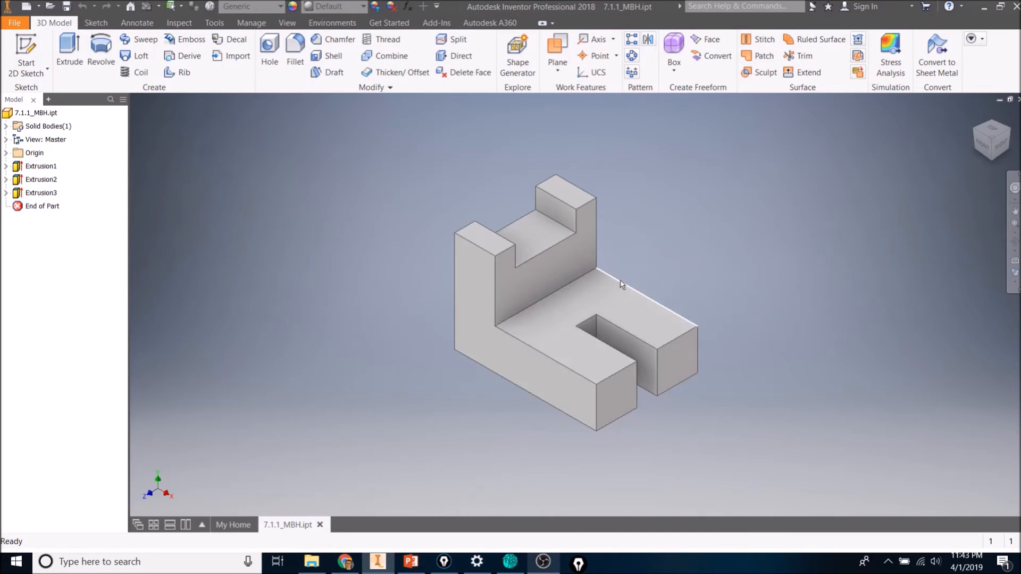
Create a new drawing from the Standard.idw template in the Templates folder.
click(16, 24)
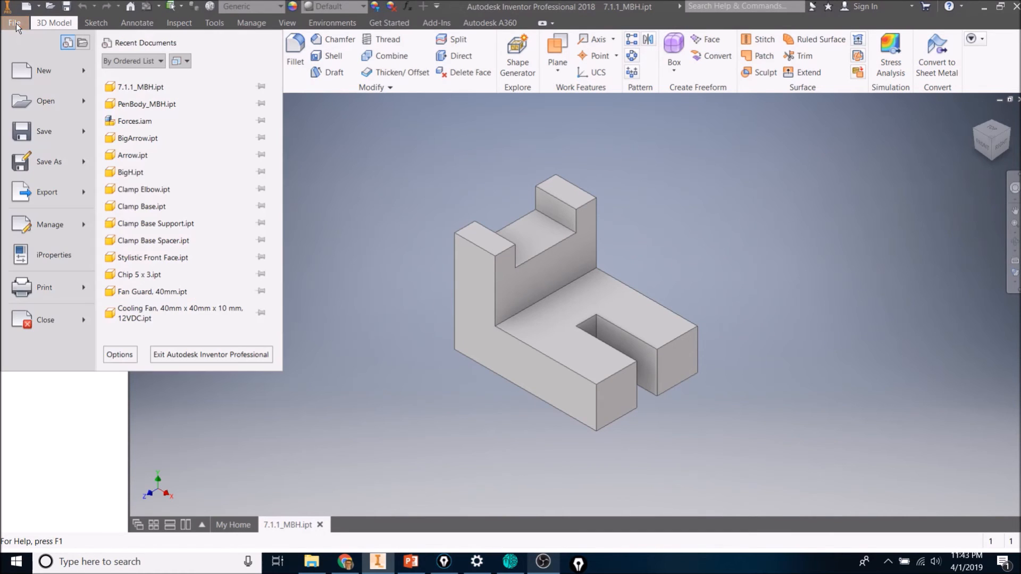
click(40, 78)
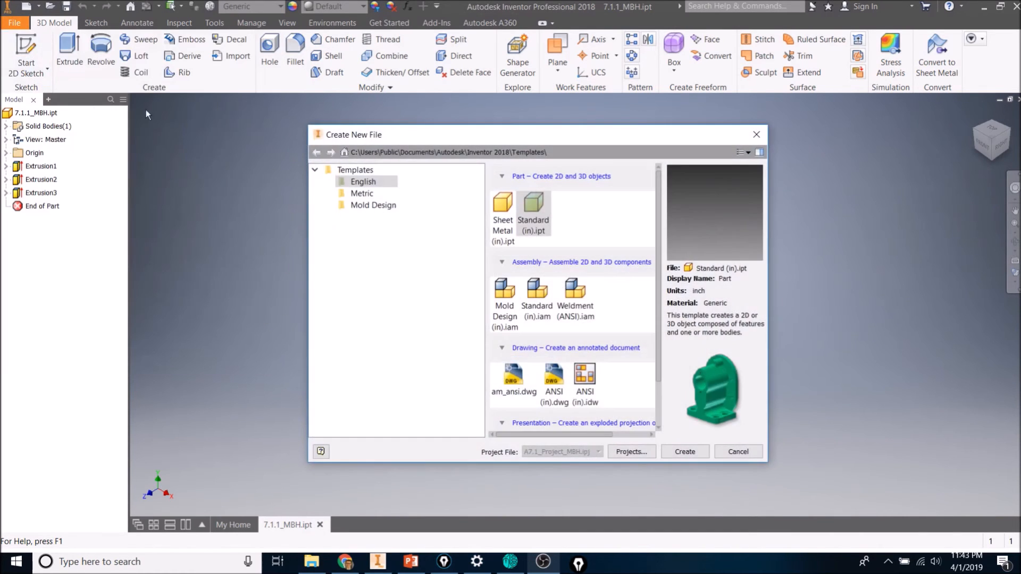
click(594, 385)
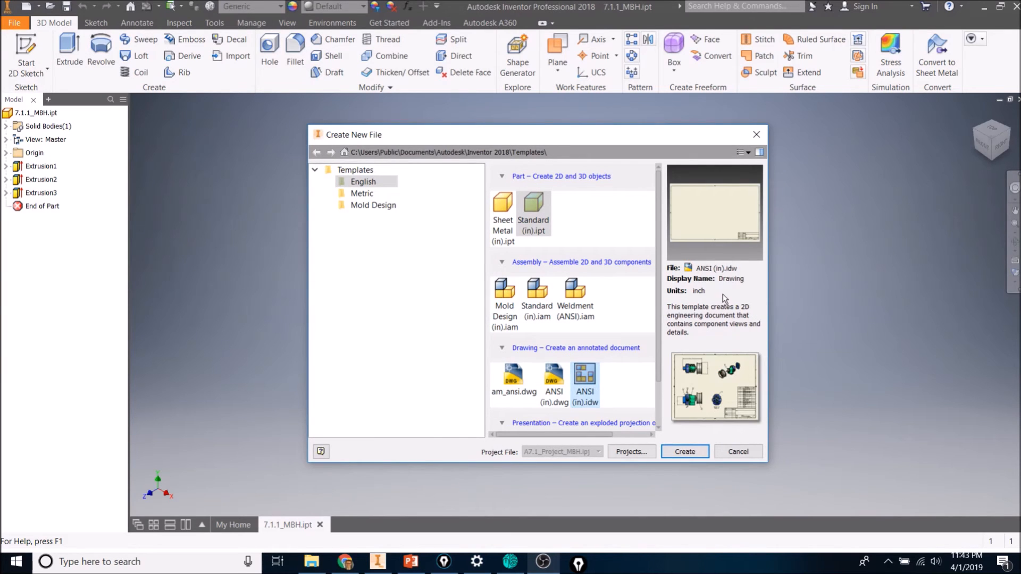
click(349, 170)
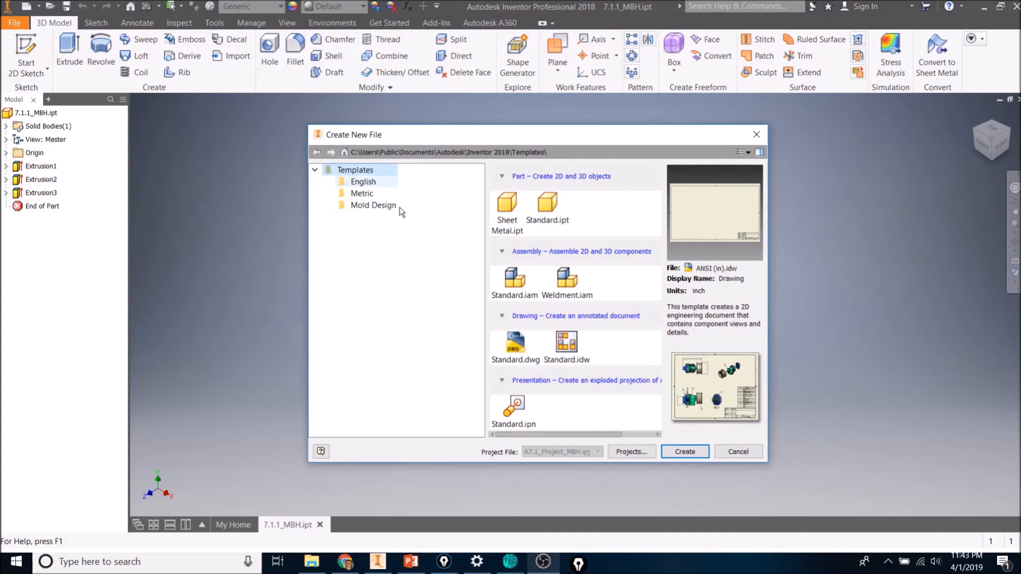
click(568, 357)
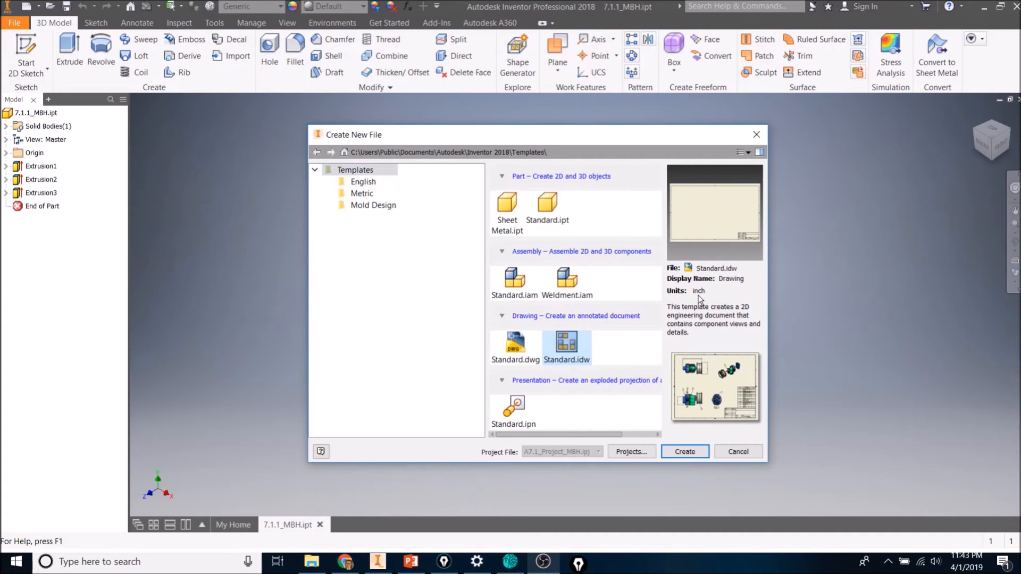
click(686, 450)
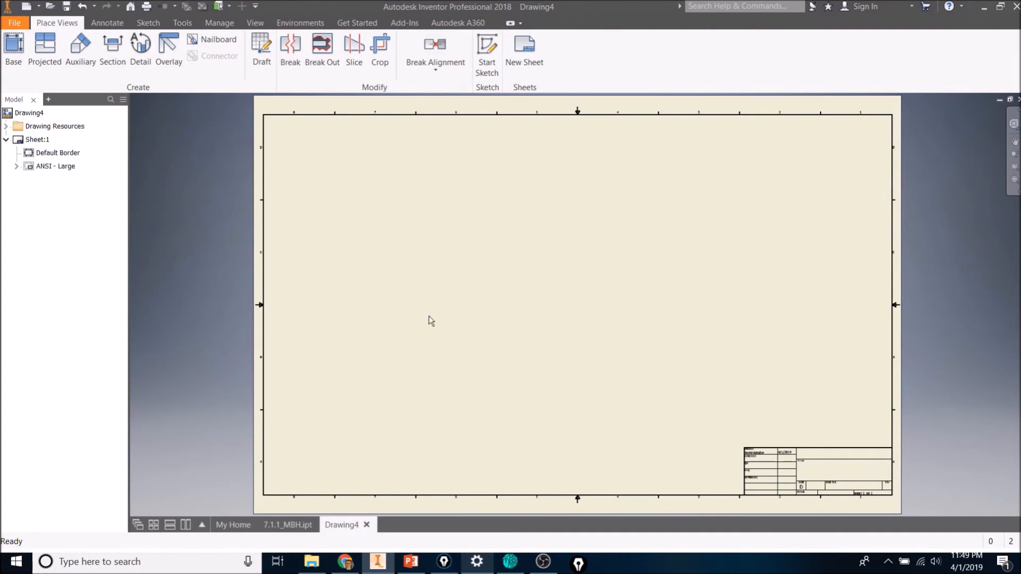
Delete the ANSI - Large title block from the sheet.
click(19, 167)
right_click(25, 166)
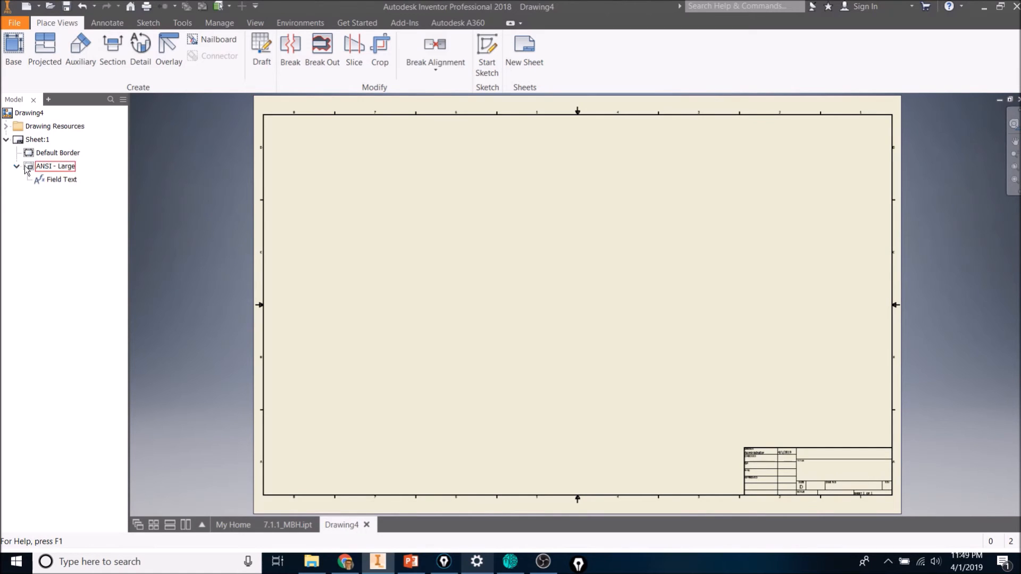
click(47, 186)
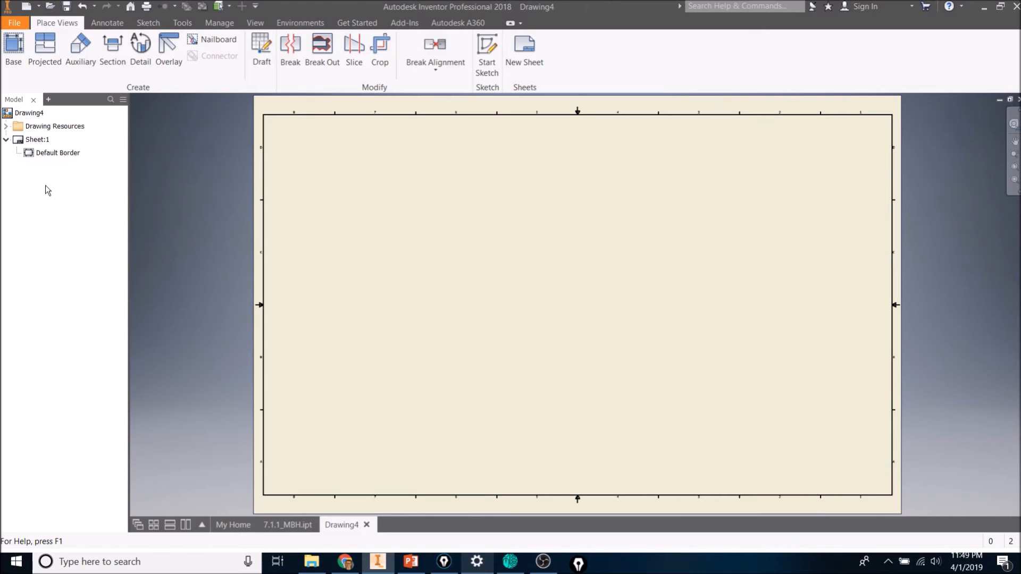
Edit the sheet to use size A and rename it A7.1.1_MBH.
right_click(19, 140)
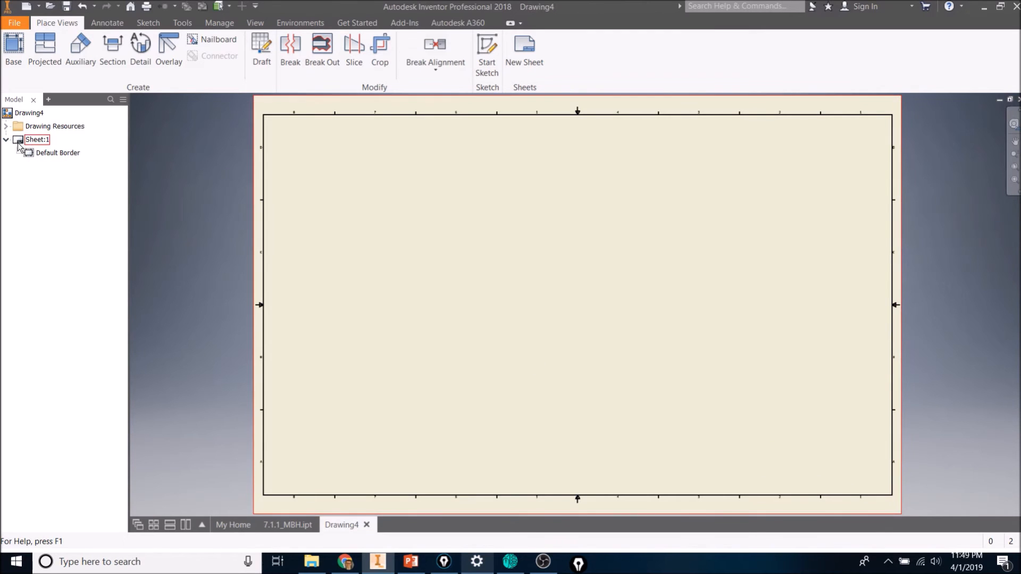
click(56, 235)
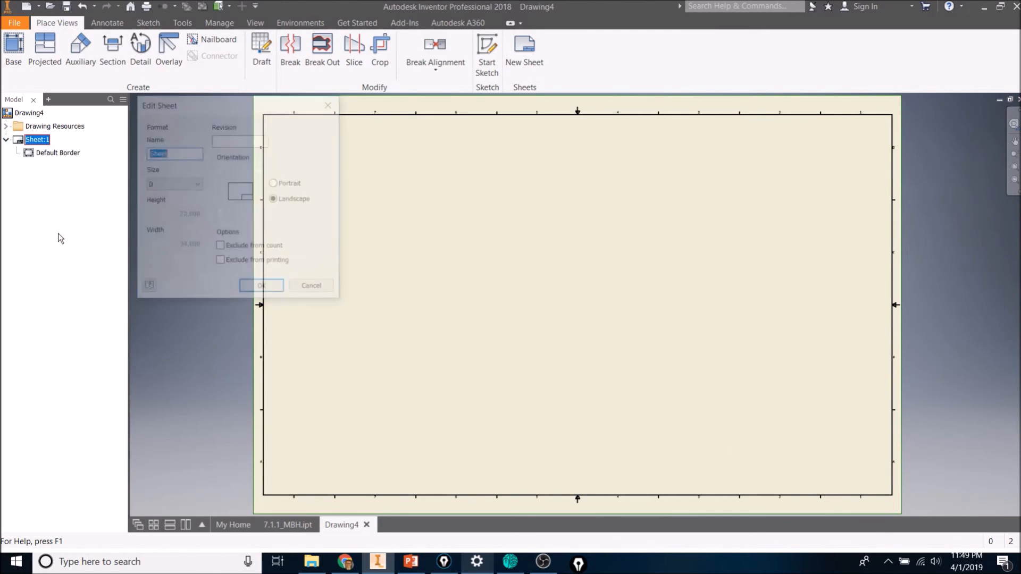
click(190, 186)
click(191, 195)
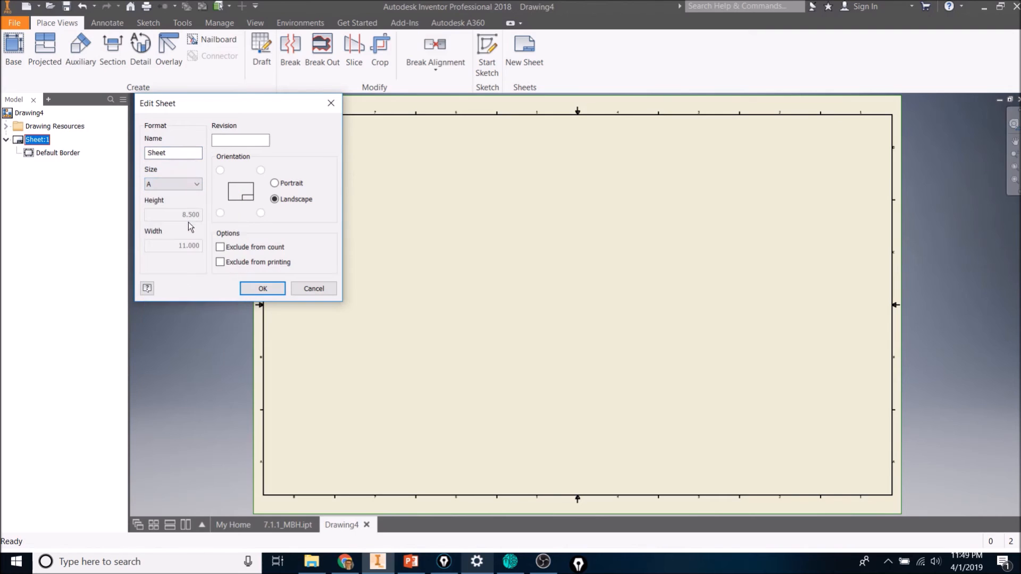
double_click(159, 154)
text(A7.1.1_MBH)
click(263, 289)
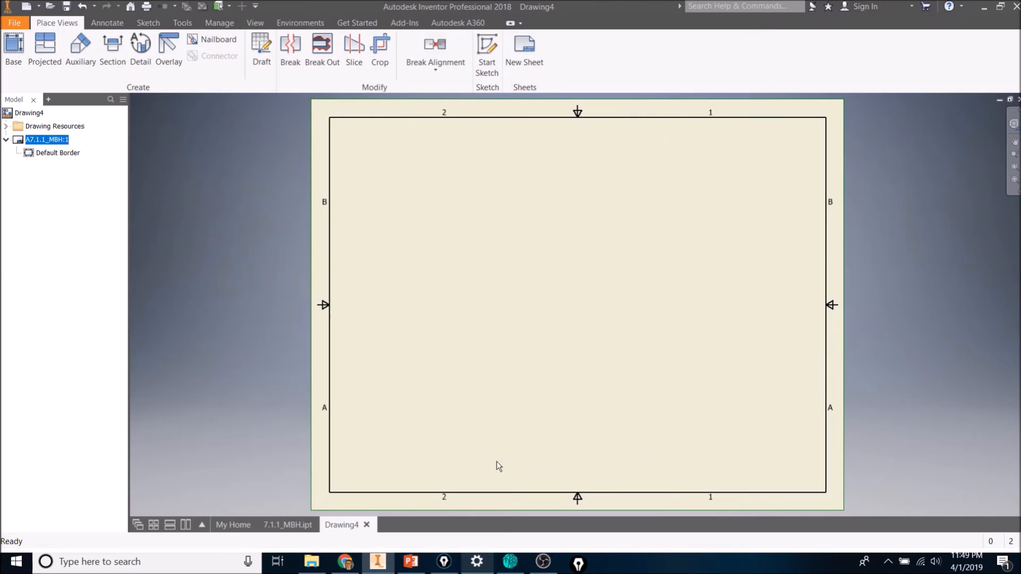
Insert the ANSI A title block from the drawing resources onto the sheet.
click(6, 126)
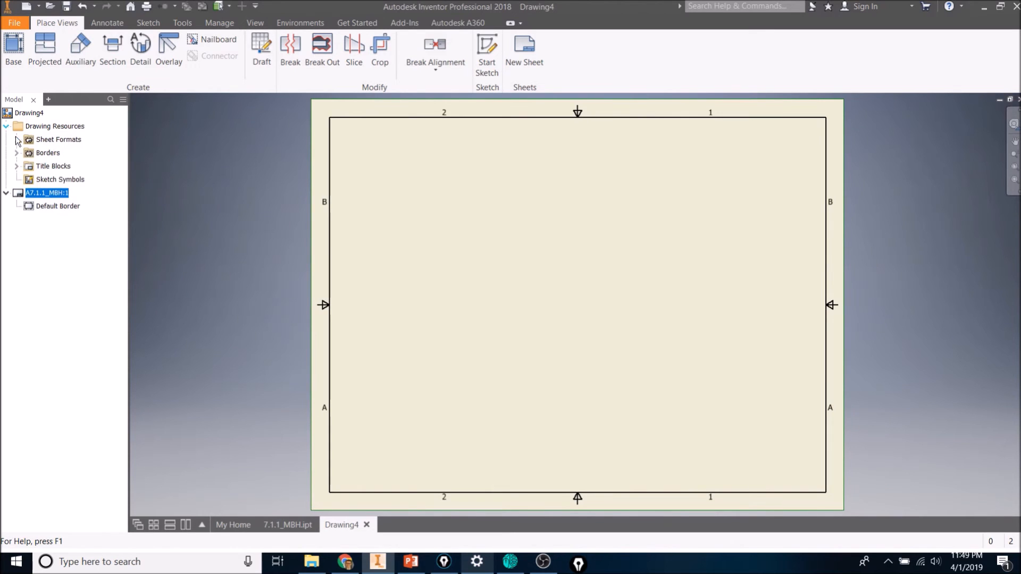
click(17, 166)
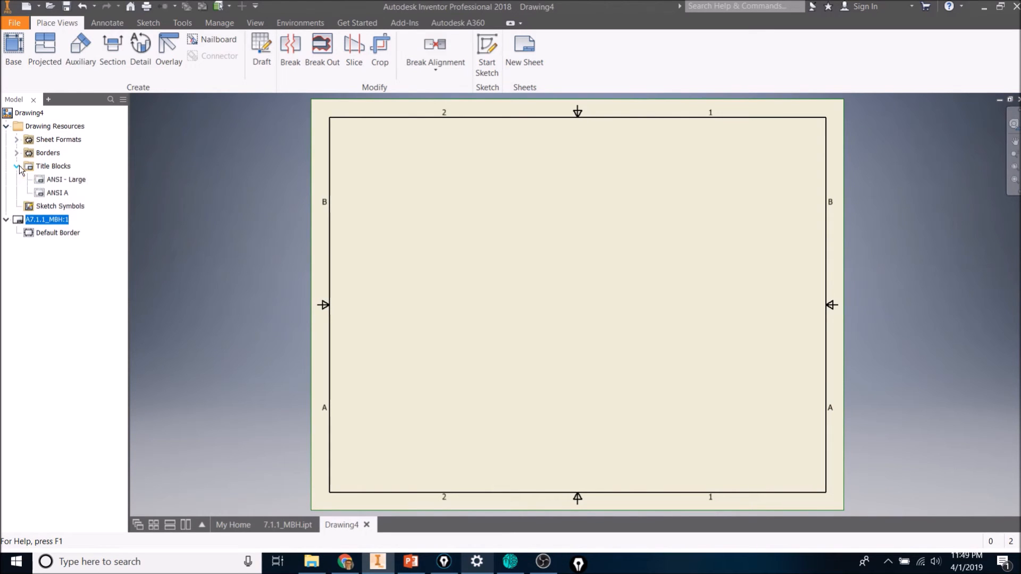
double_click(43, 194)
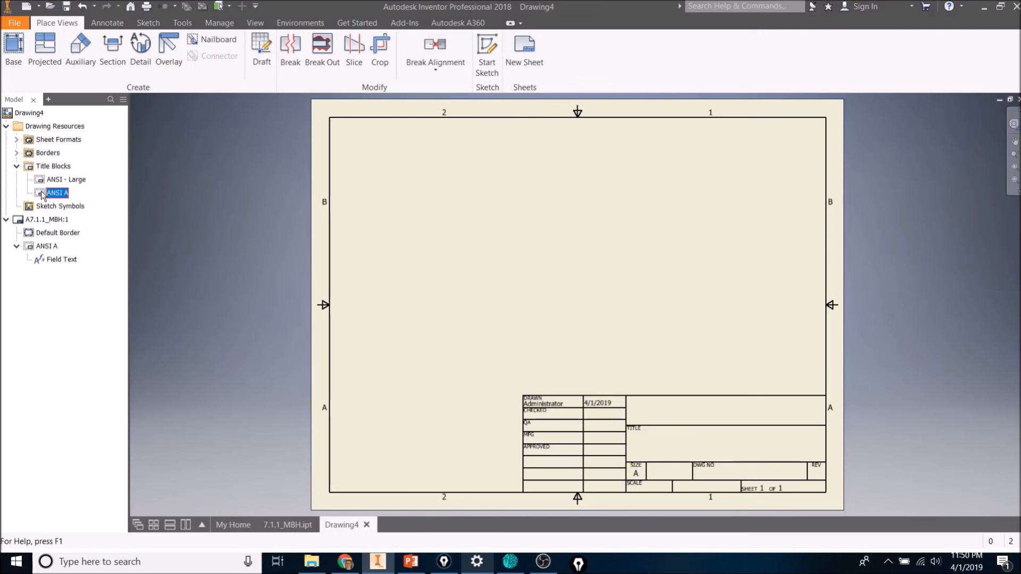
Edit the title block field text, setting the drawing's Author iProperty to the designer's full name.
double_click(61, 260)
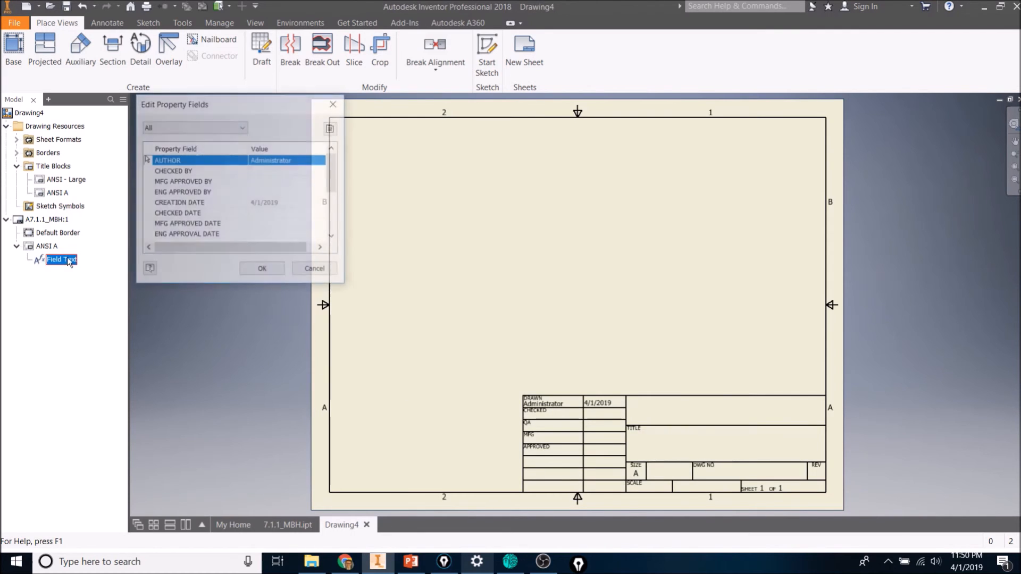
scroll(277, 184, down, 2)
scroll(279, 189, up, 2)
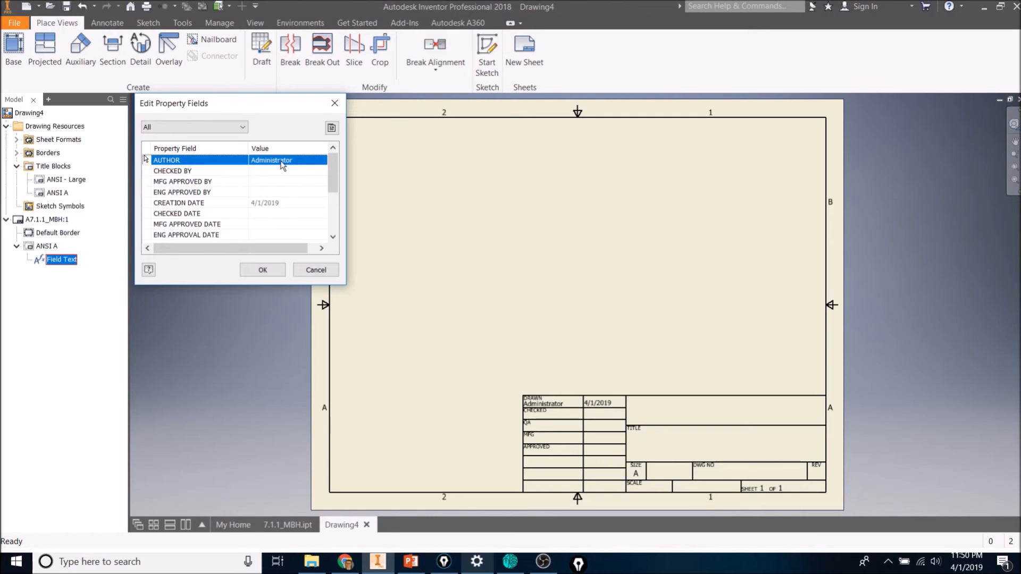
click(331, 128)
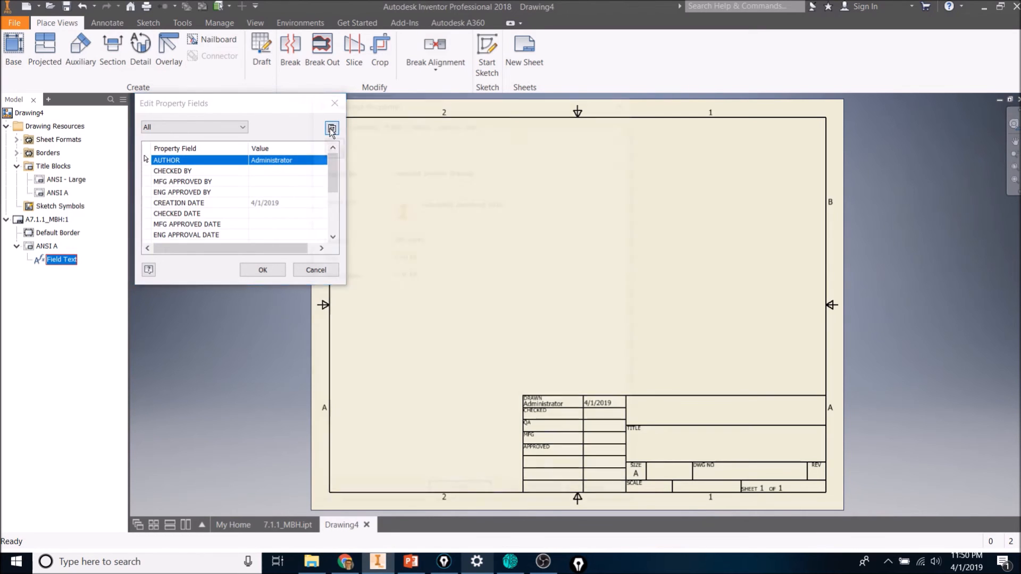
click(391, 122)
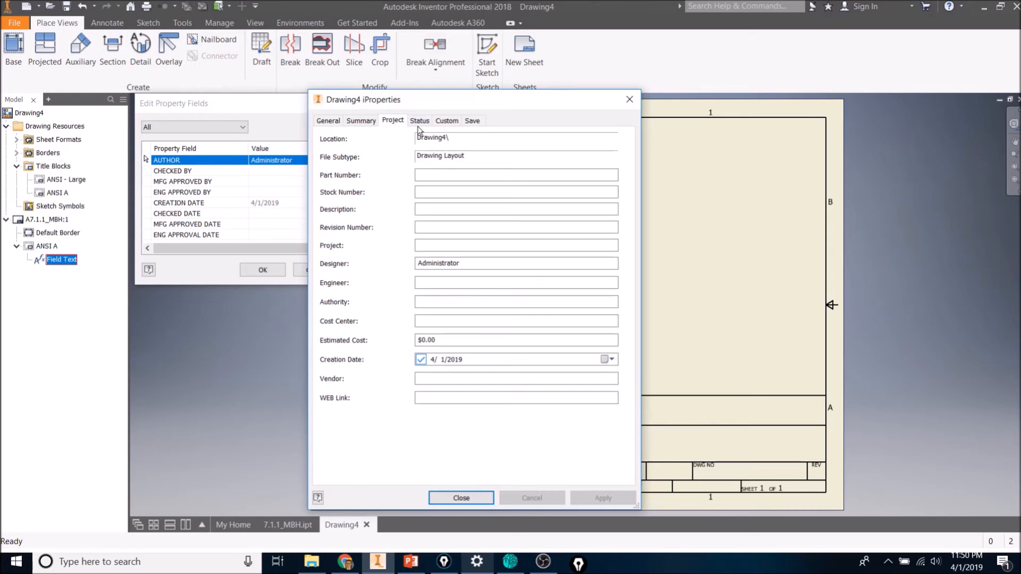
click(417, 122)
click(446, 121)
click(472, 121)
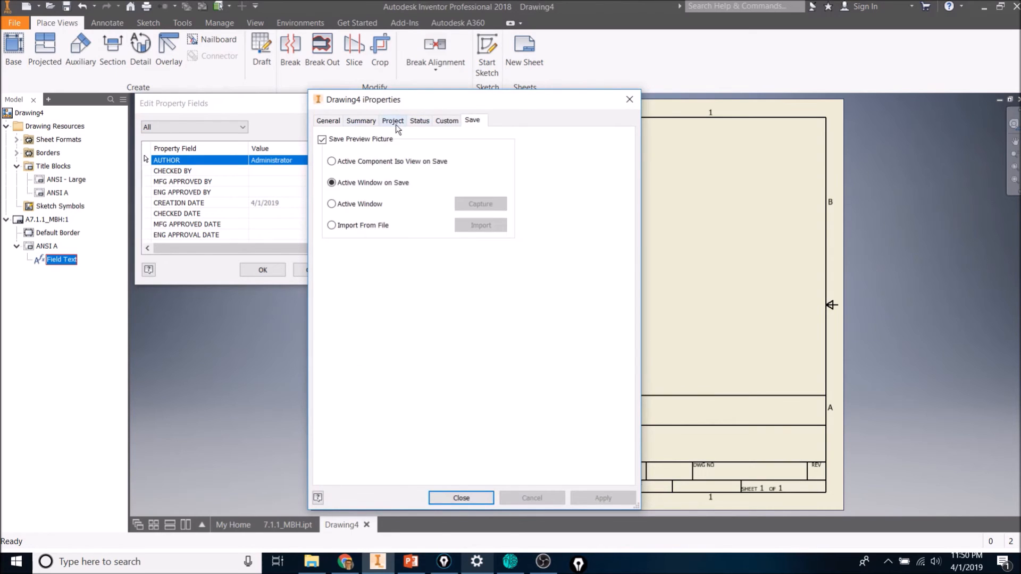
click(327, 121)
click(375, 123)
double_click(402, 172)
text(Bailey)
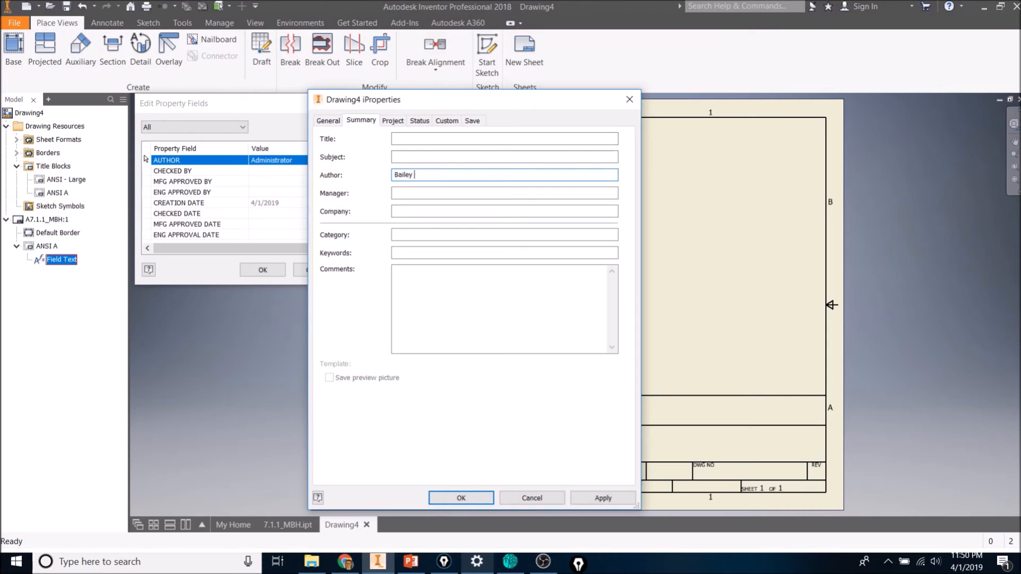
click(611, 494)
click(461, 498)
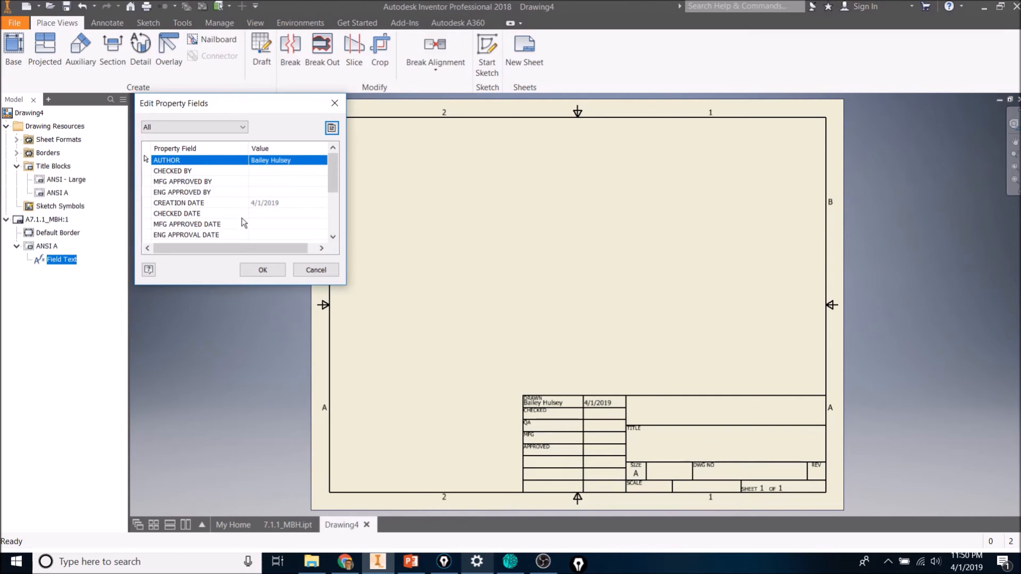
Set the drawing's Part Number iProperty to A7.1.1_MBH and close the property fields dialog.
scroll(242, 219, down, 3)
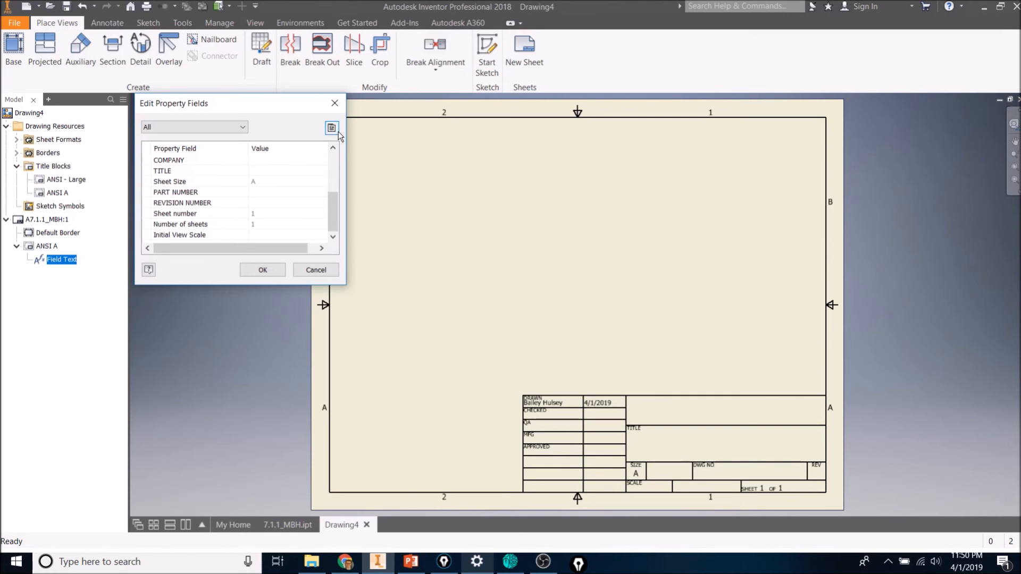
click(332, 127)
click(368, 120)
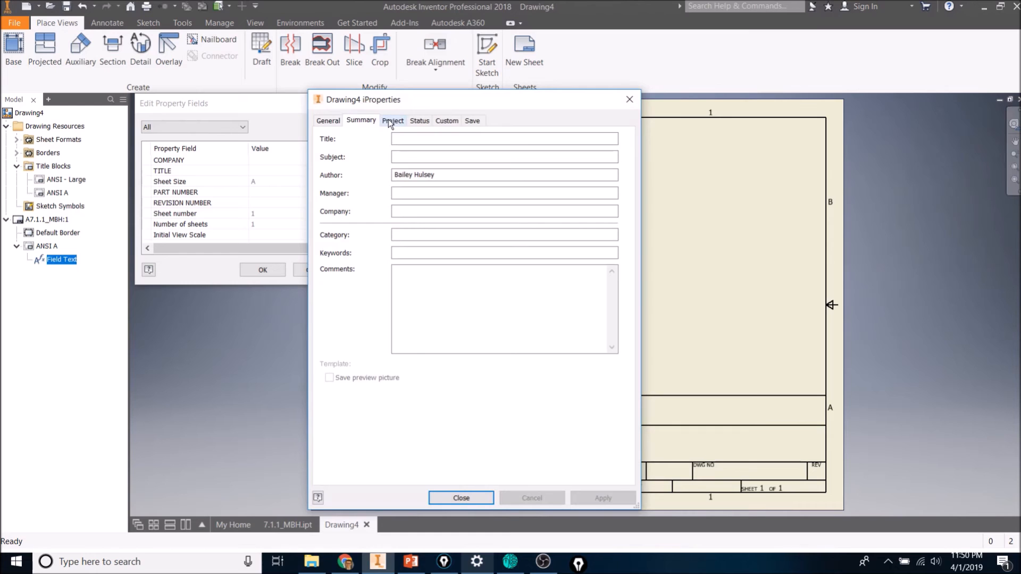
click(392, 123)
click(419, 122)
click(447, 121)
click(472, 121)
click(398, 122)
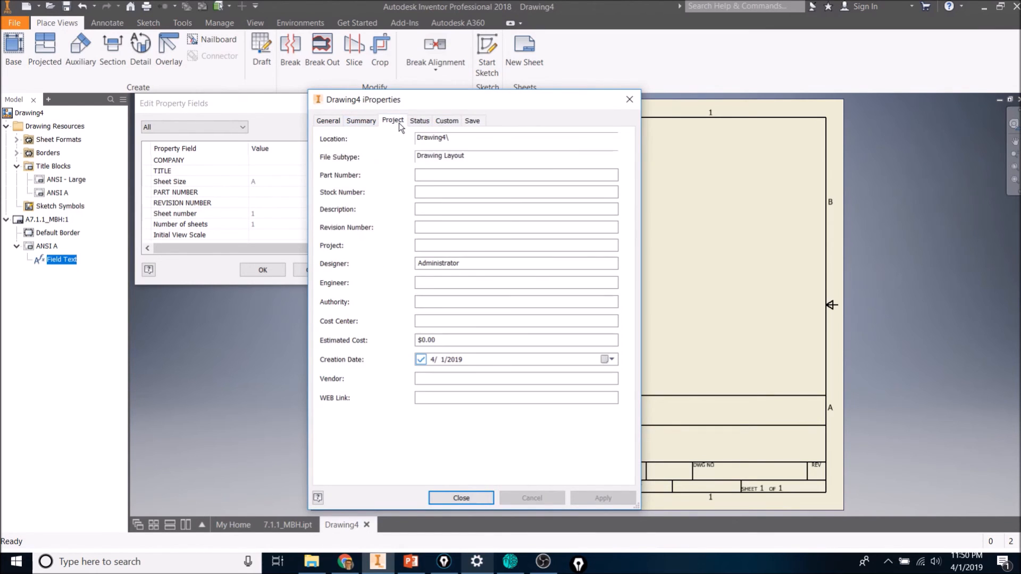
click(431, 178)
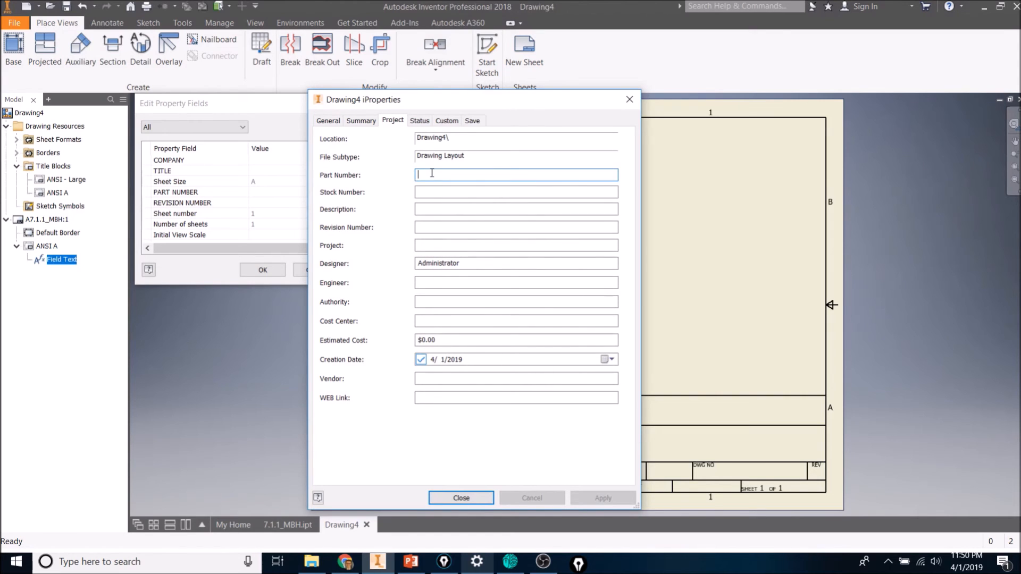
text(A7.1.1_MBH)
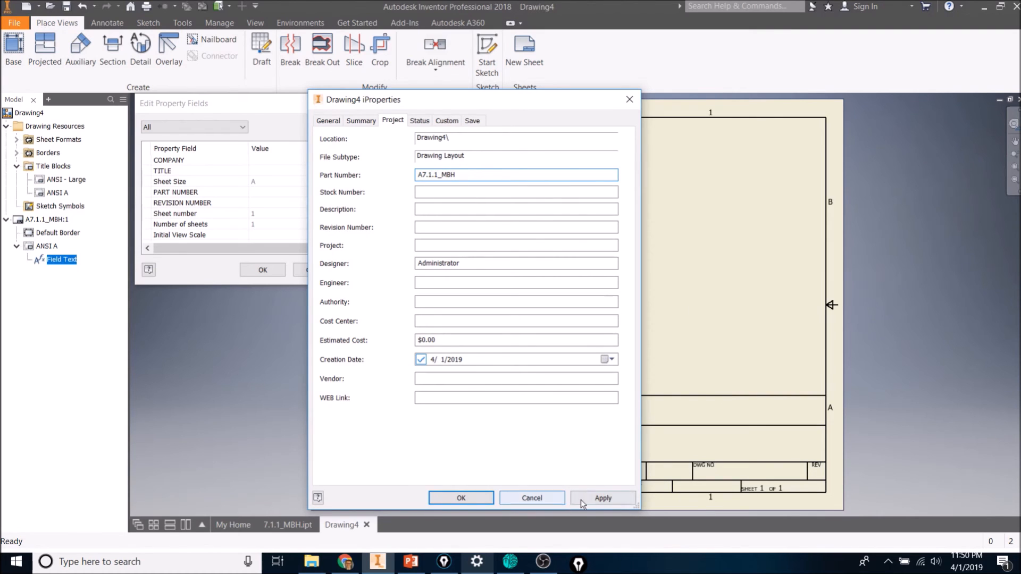
click(611, 497)
click(461, 498)
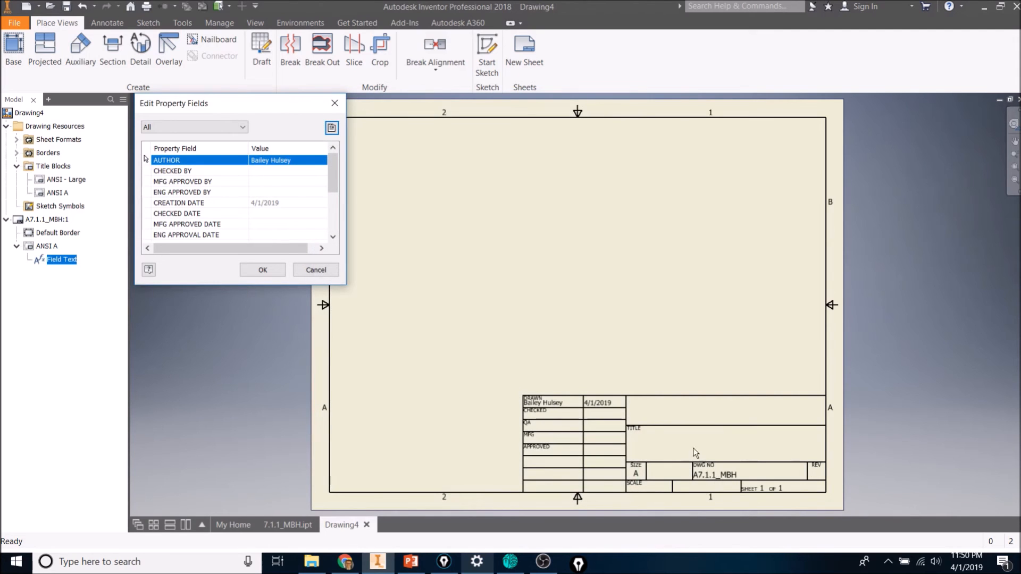
click(301, 271)
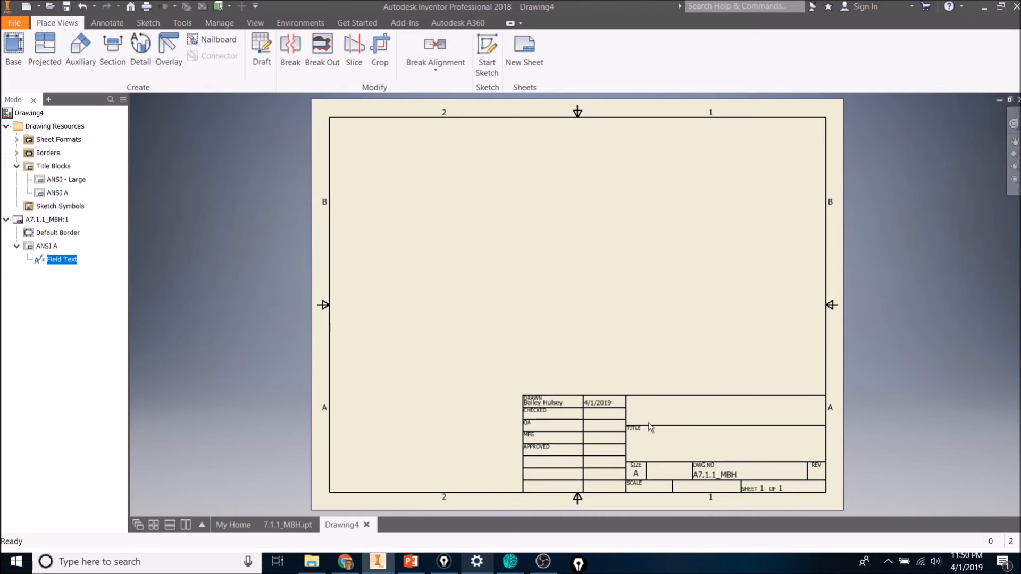
click(107, 22)
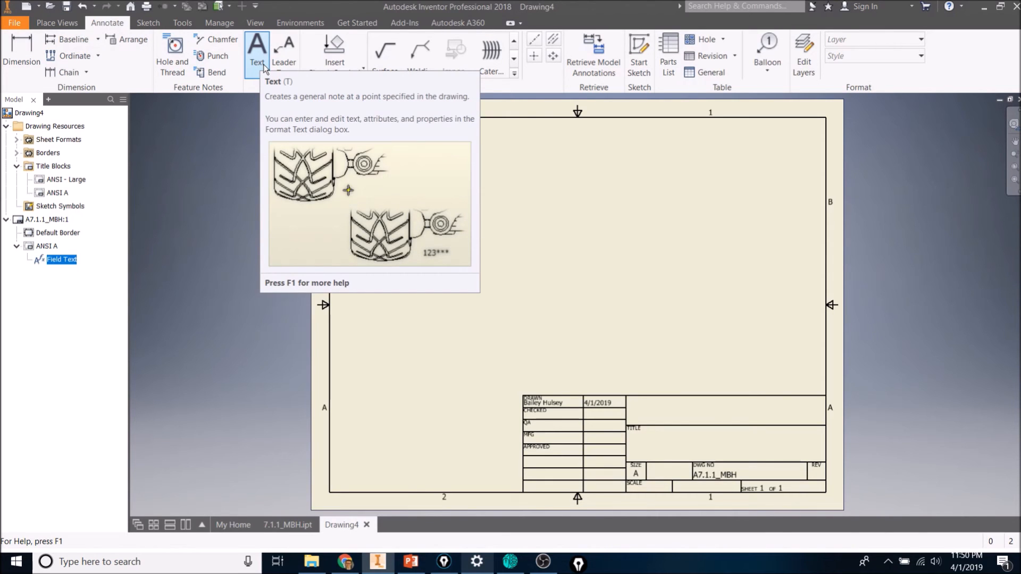
click(175, 356)
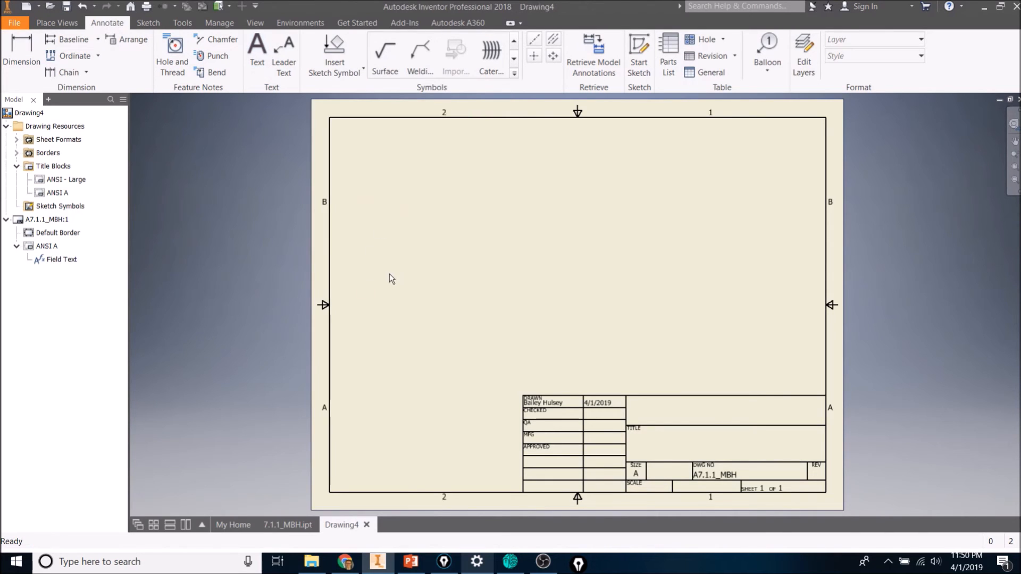
click(75, 25)
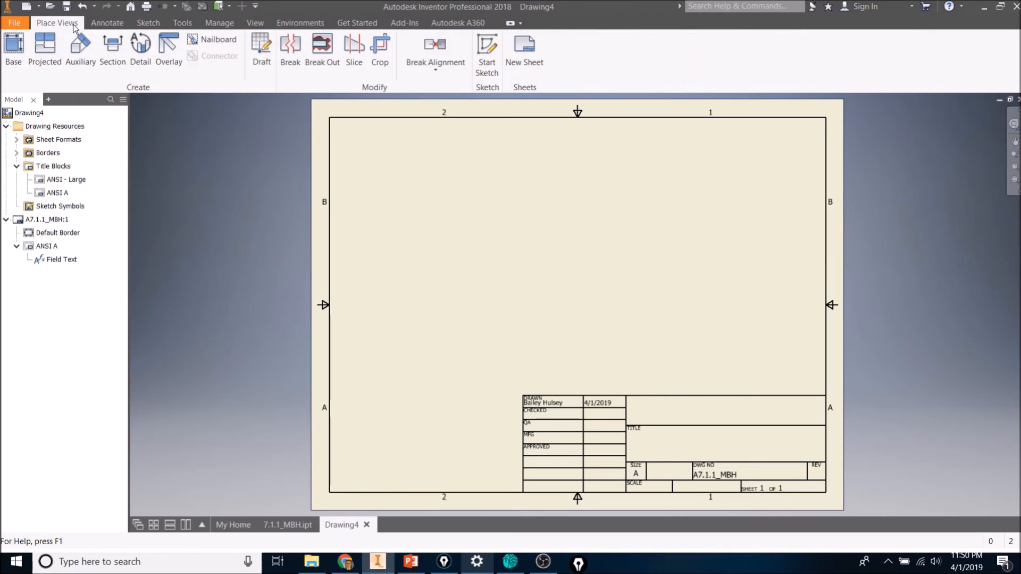
Place a base front view of the part with top, right-side and isometric projected views around it.
click(14, 56)
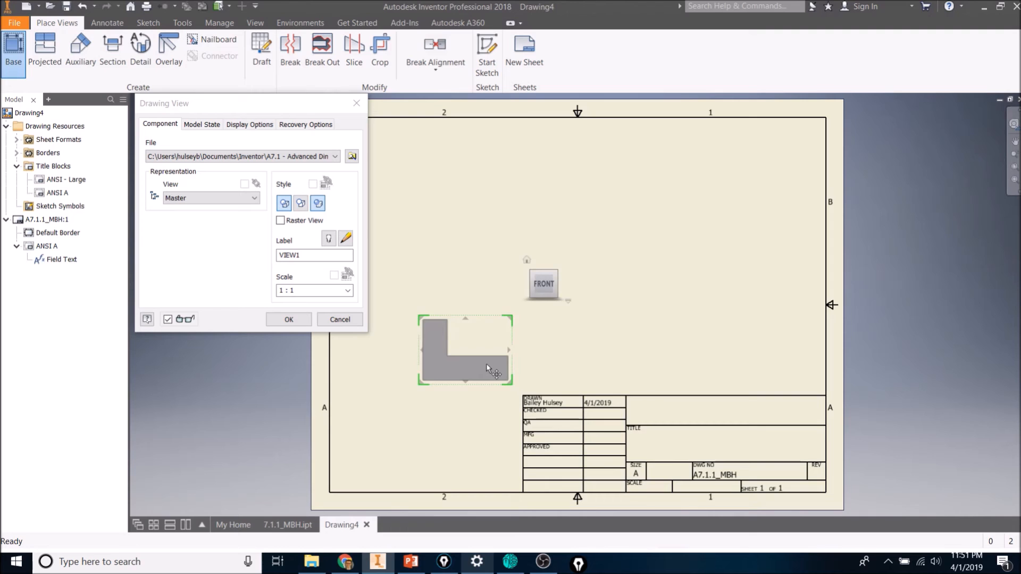
click(487, 362)
click(458, 173)
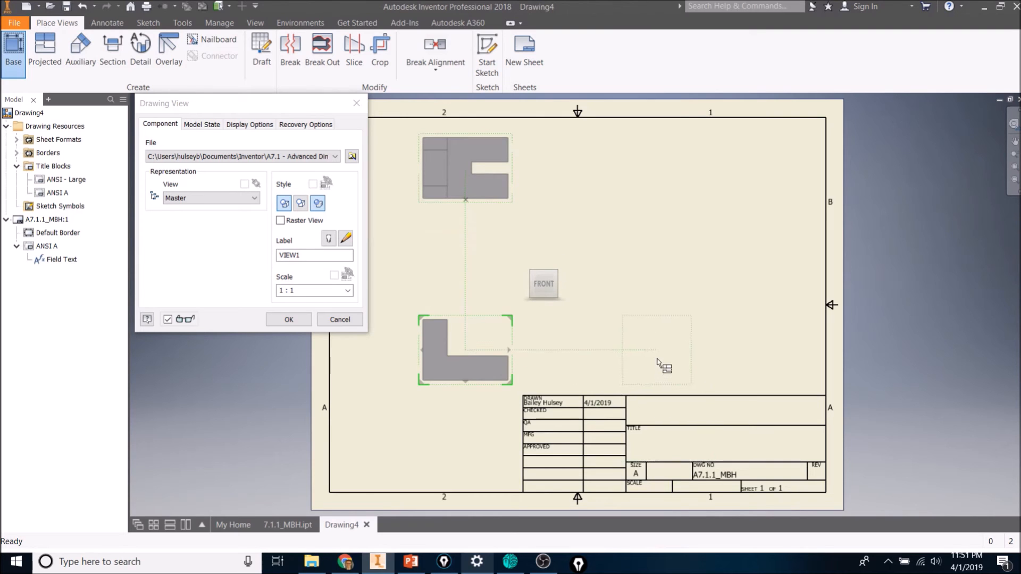
click(655, 357)
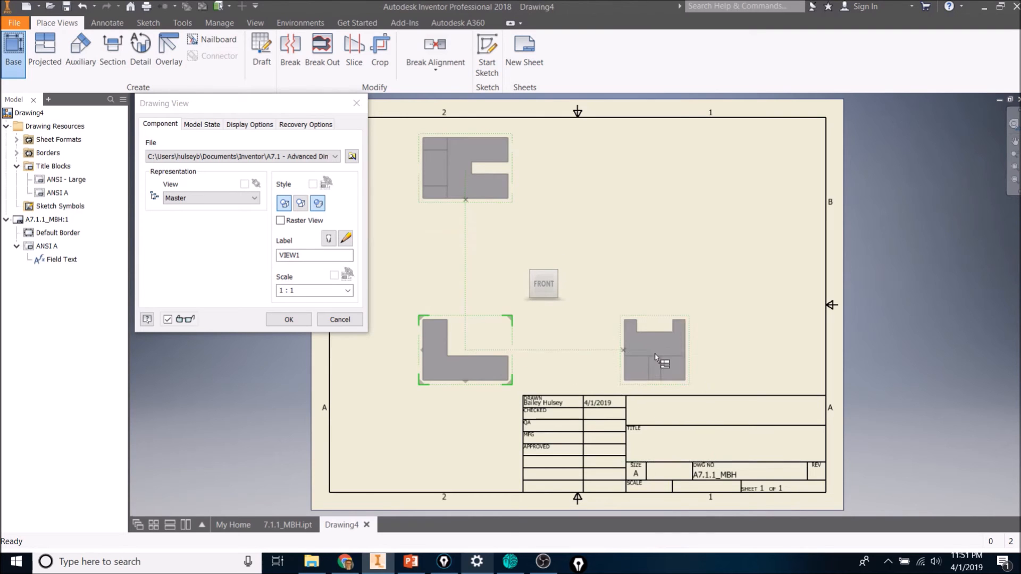
click(645, 204)
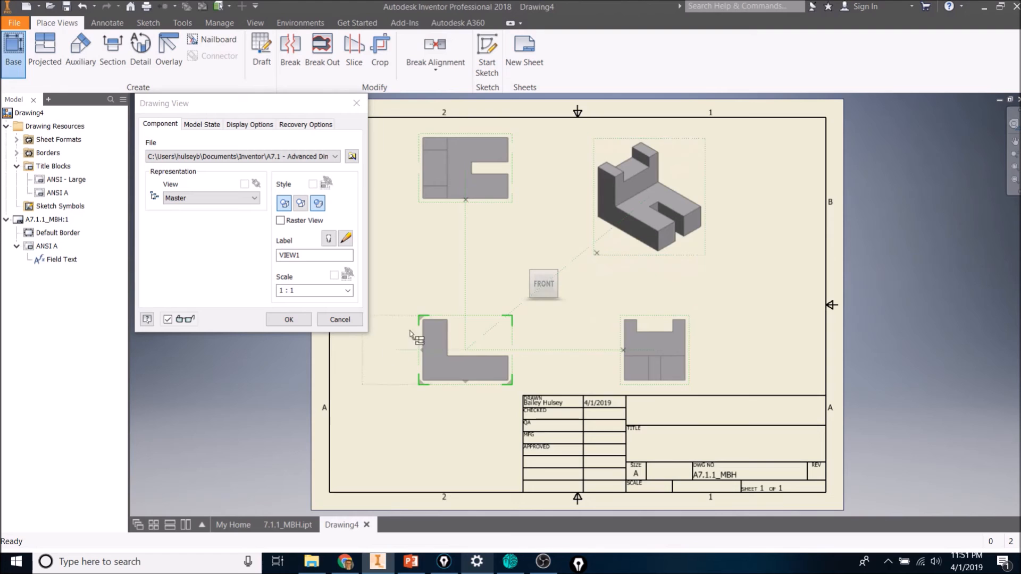
Set the base view's scale to 1.5 and finish placing the views.
click(309, 290)
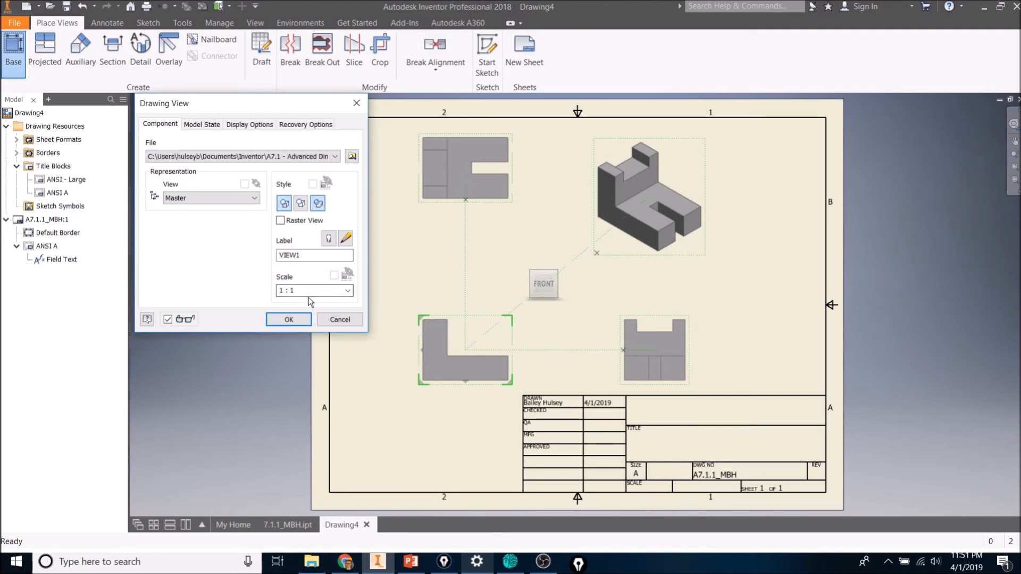
click(309, 290)
text(2)
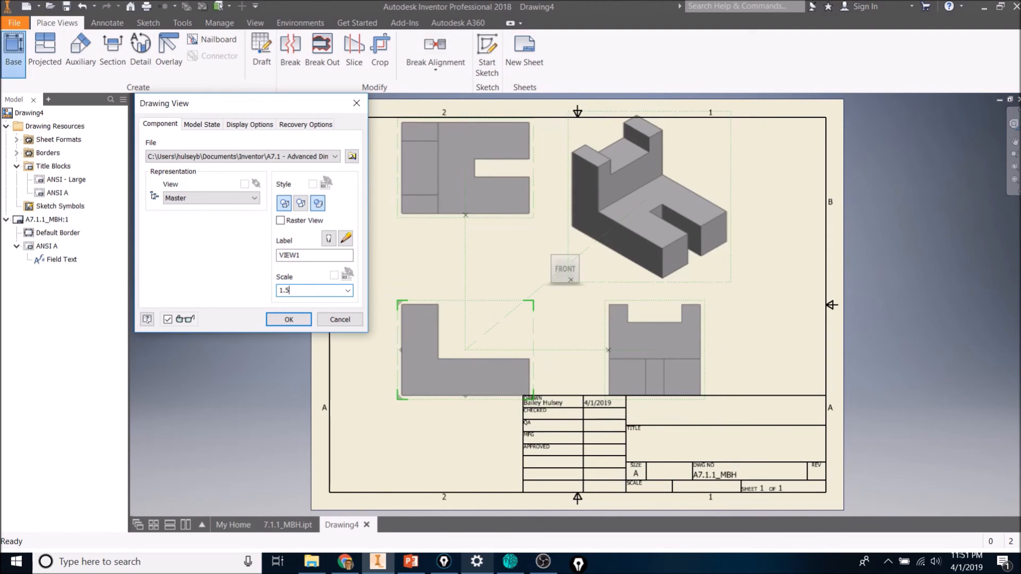
key(Return)
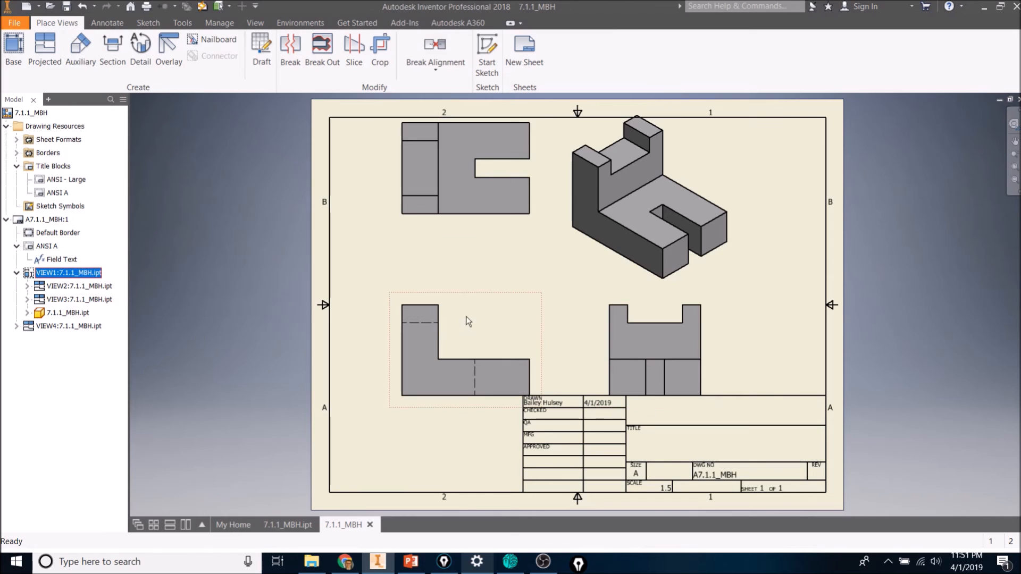
Reposition the front and isometric views and set the isometric view's scale to 1.3.
drag(481, 296, 479, 277)
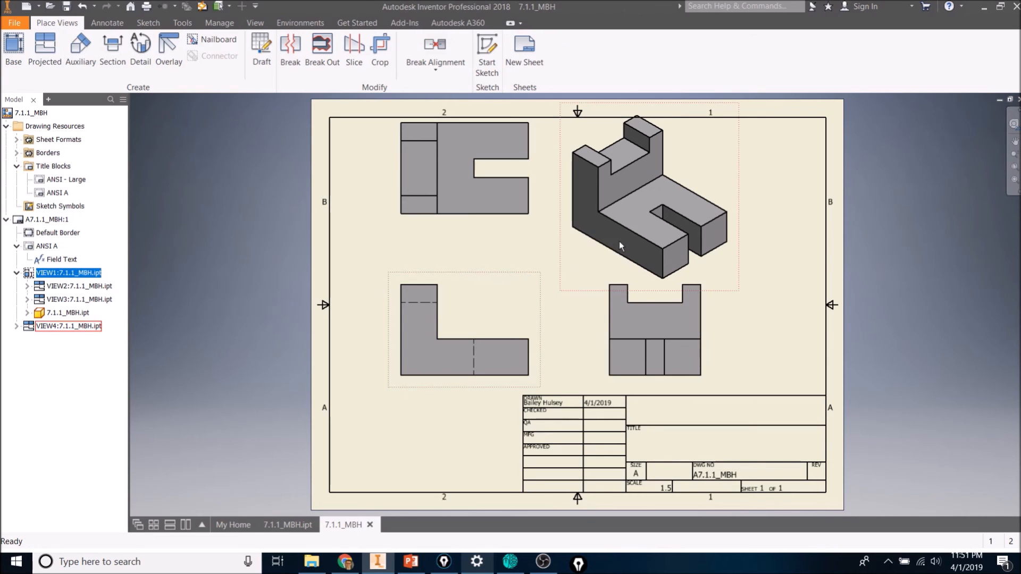
mouse_move(567, 246)
mouse_down()
mouse_move(560, 224)
mouse_move(570, 247)
mouse_move(567, 232)
mouse_up()
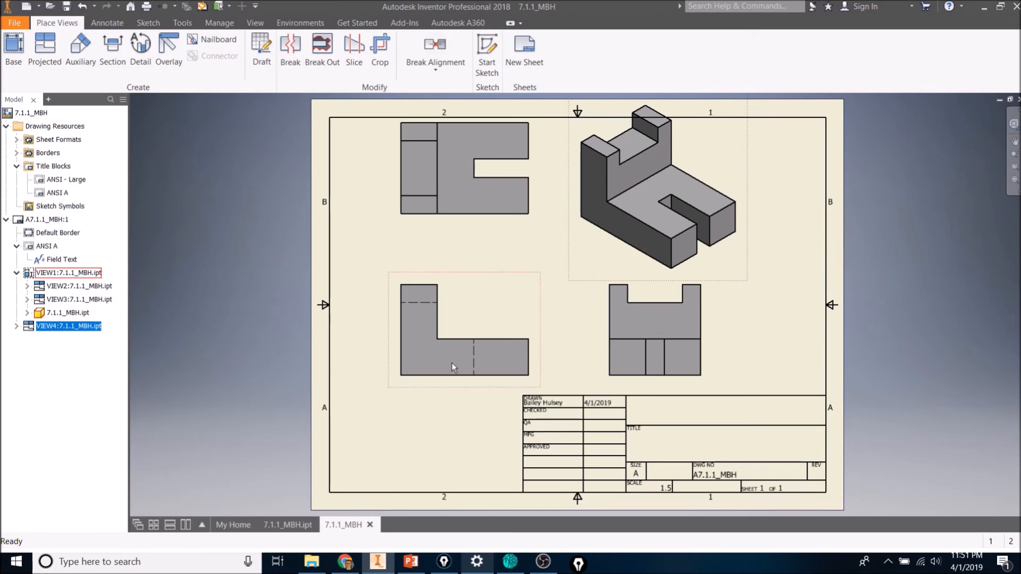
double_click(32, 326)
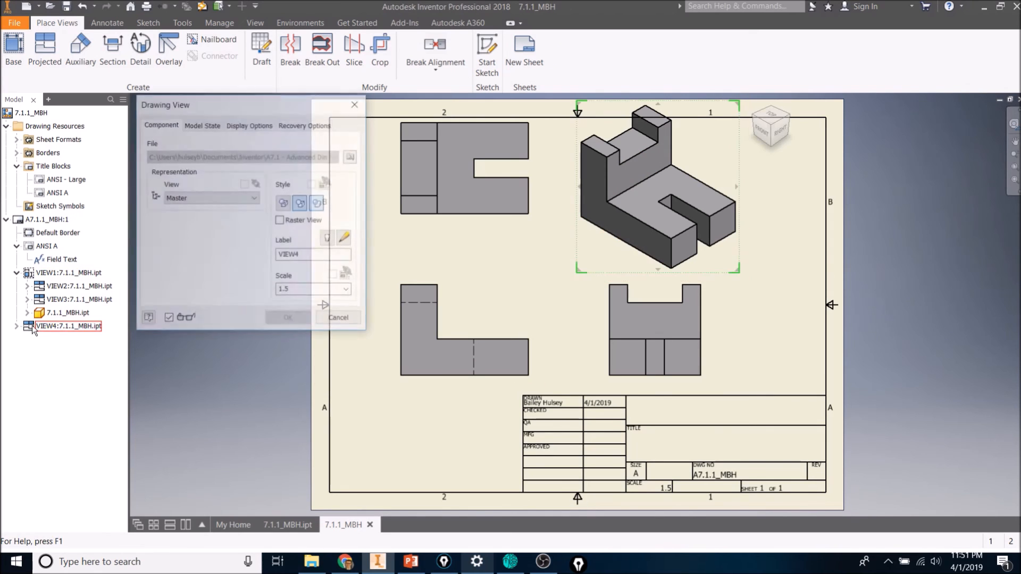
drag(308, 290, 233, 286)
text(1)
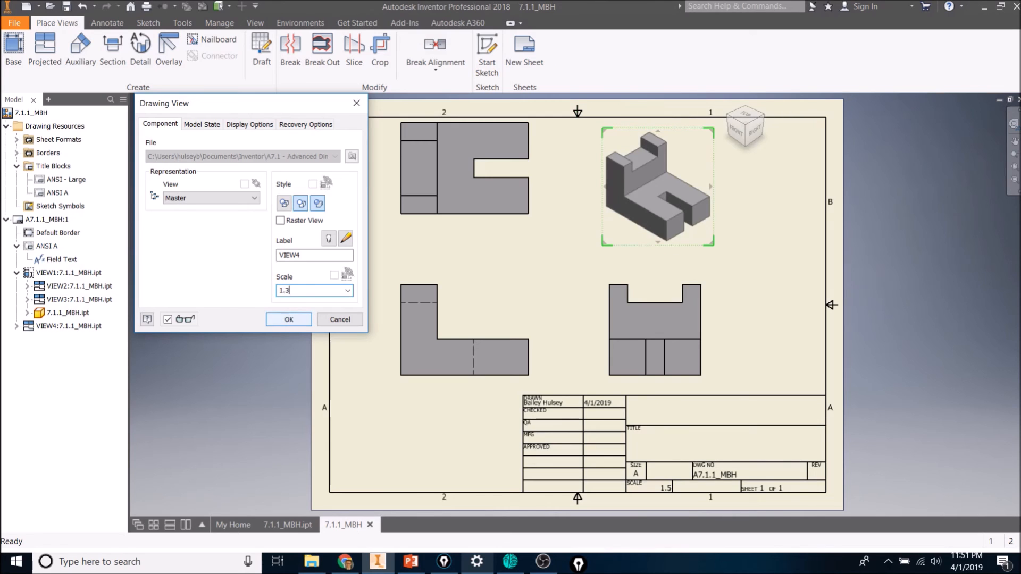
click(286, 319)
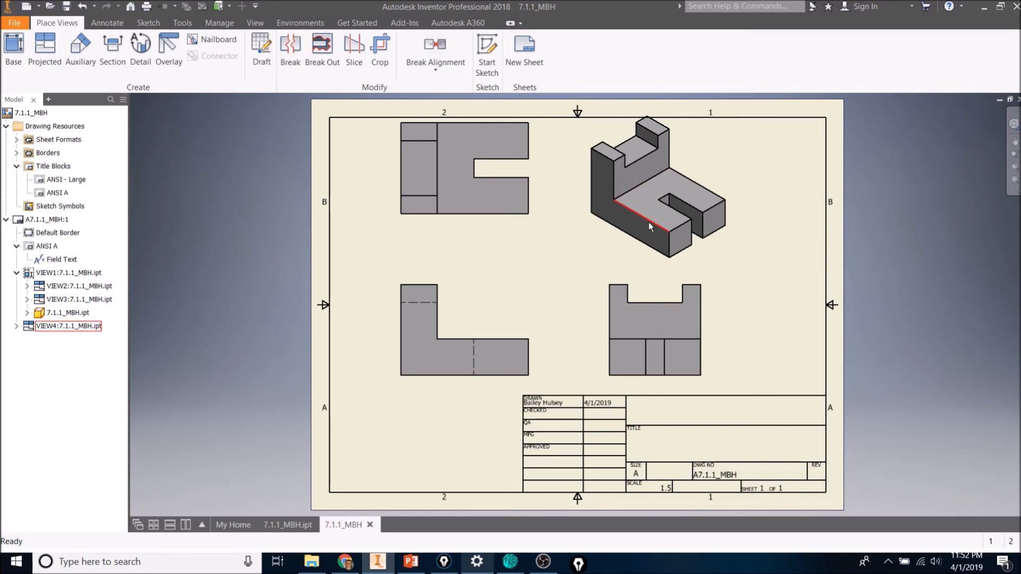
drag(656, 272, 656, 278)
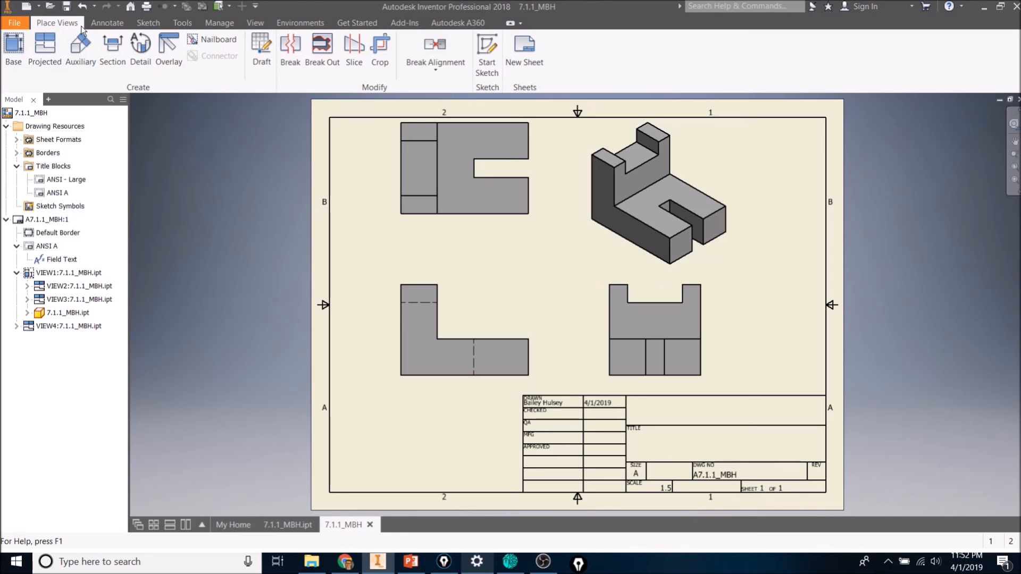
Dimension the overall height of the front view along its left edge.
click(106, 25)
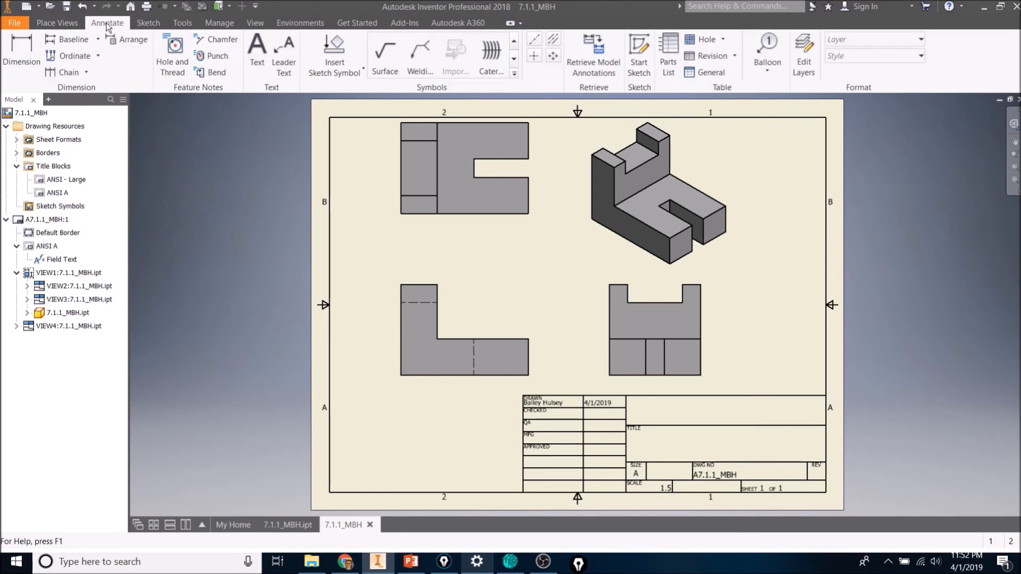
click(30, 60)
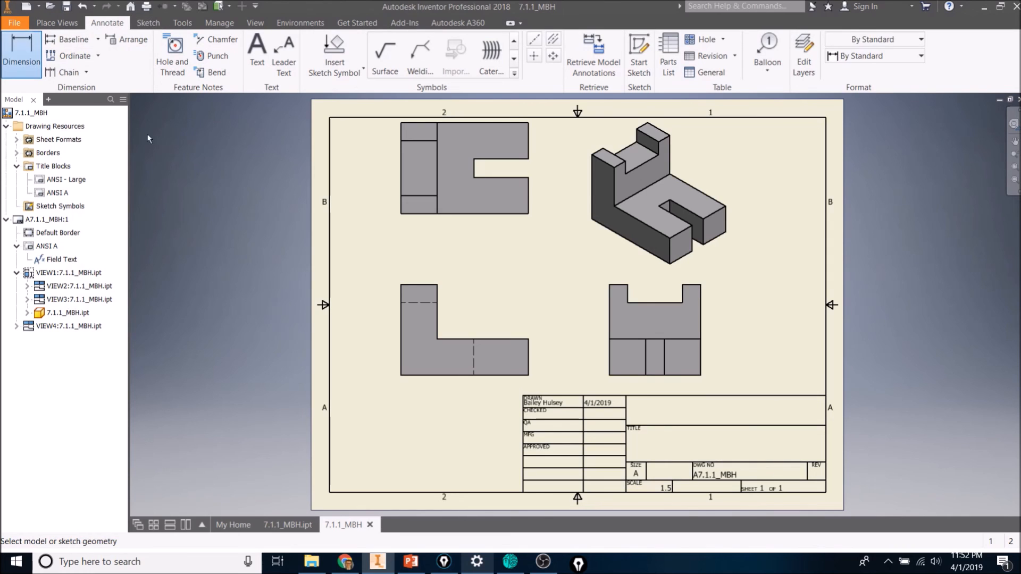
click(401, 330)
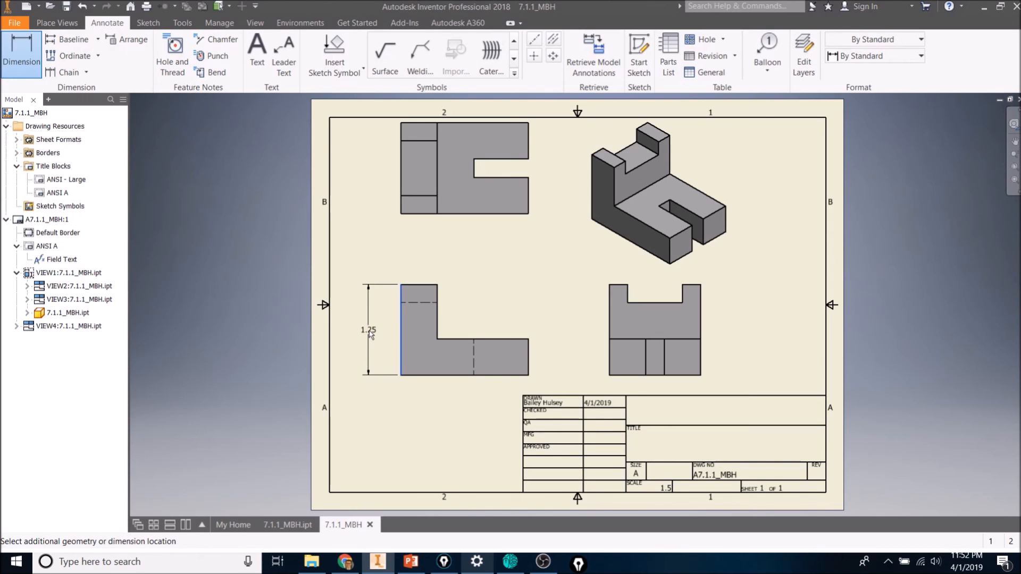
click(371, 334)
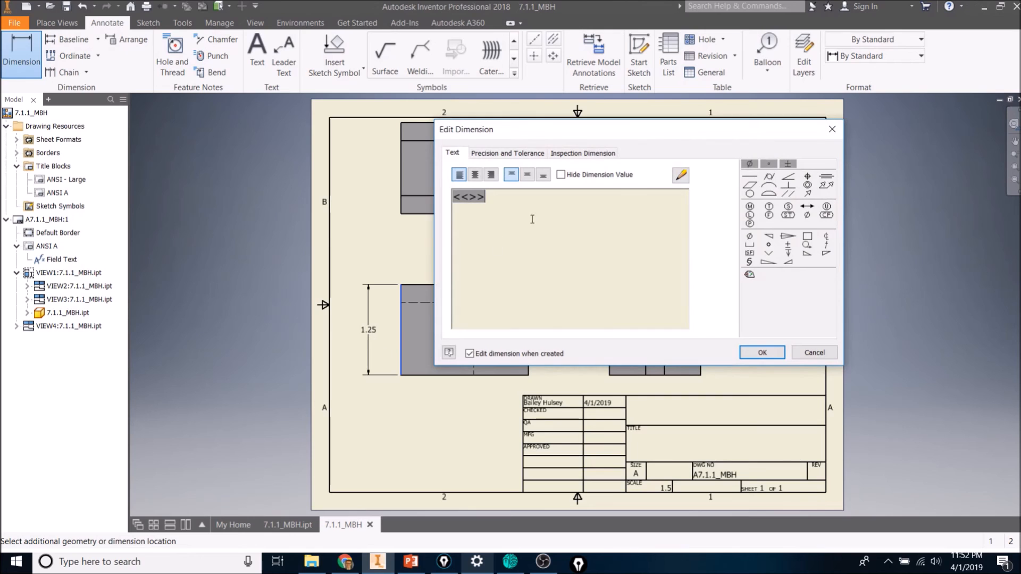
click(756, 354)
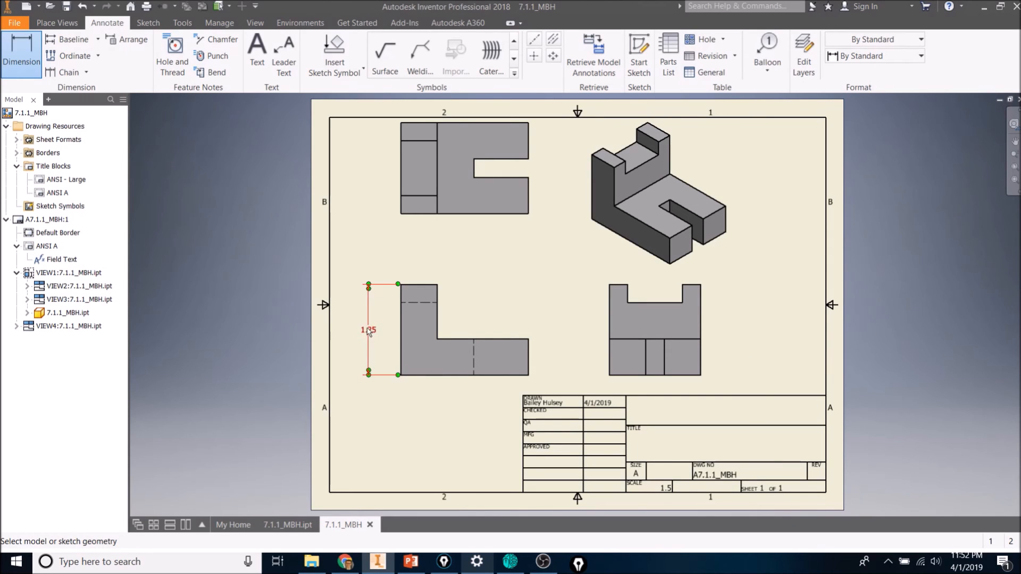
Read the dimensioning instructions in the A7.1 - Advanced Dimensioning assignment document.
key(alt+Tab)
click(567, 208)
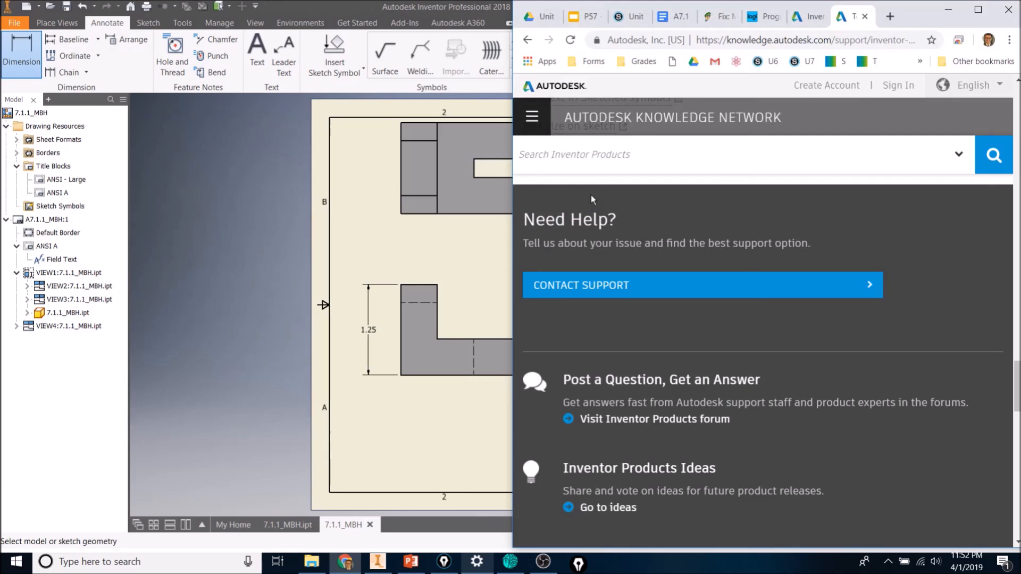
click(671, 14)
scroll(733, 389, down, 10)
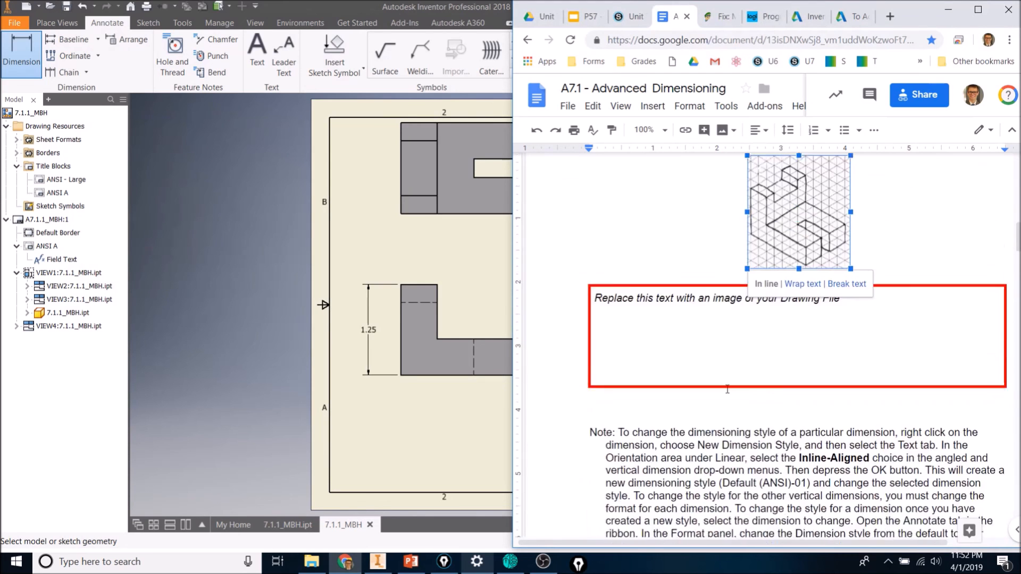
scroll(727, 388, up, 2)
scroll(727, 388, down, 1)
drag(620, 291, 823, 421)
click(821, 421)
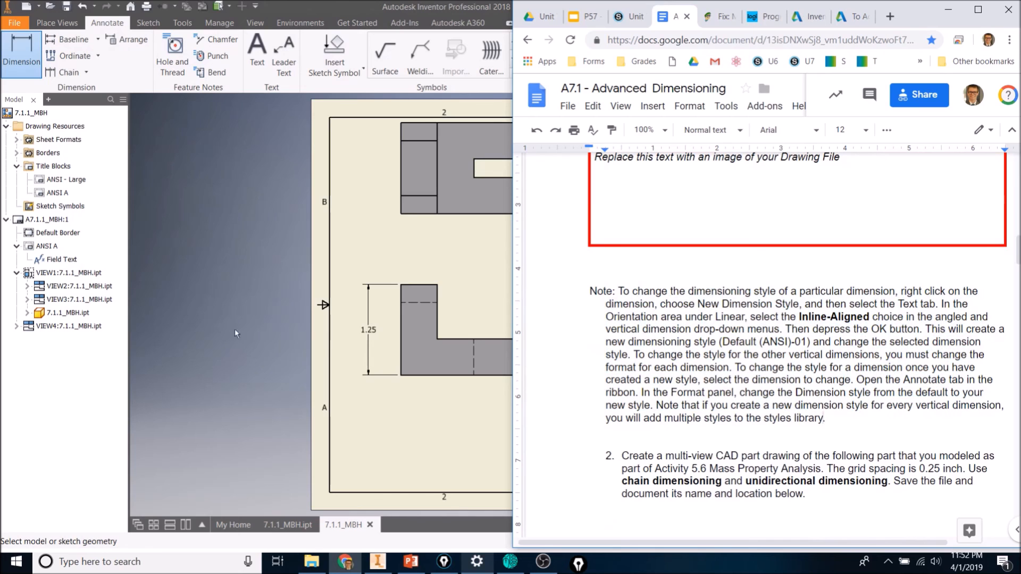
click(371, 394)
click(371, 330)
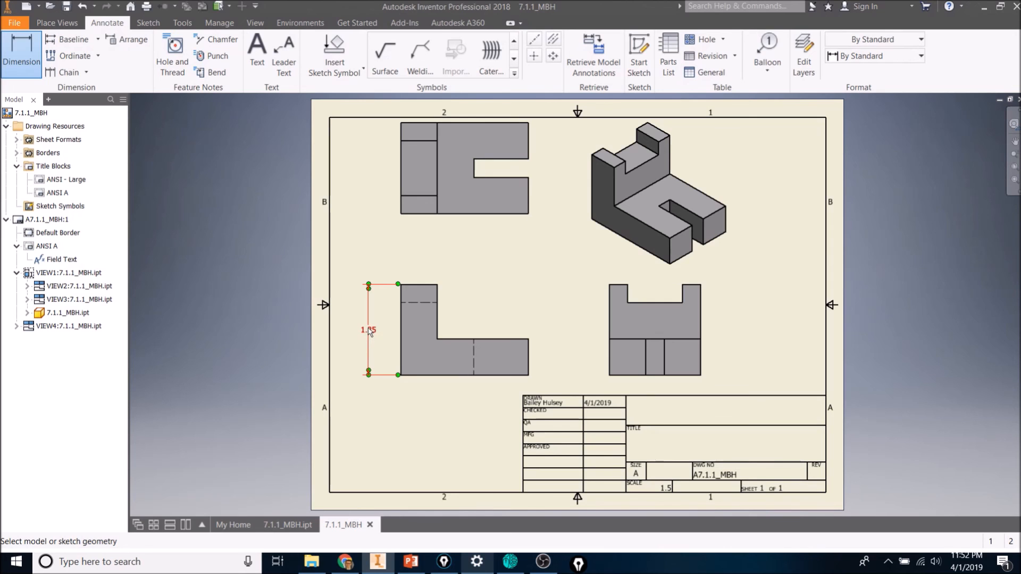
key(alt+Tab)
scroll(731, 344, up, 8)
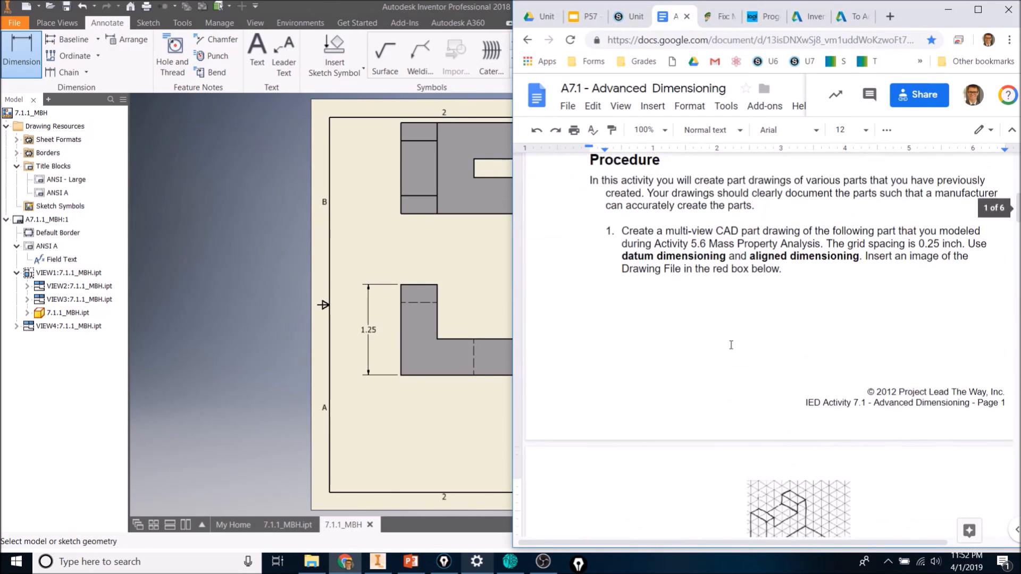
drag(749, 325, 846, 323)
click(843, 309)
key(alt+Tab)
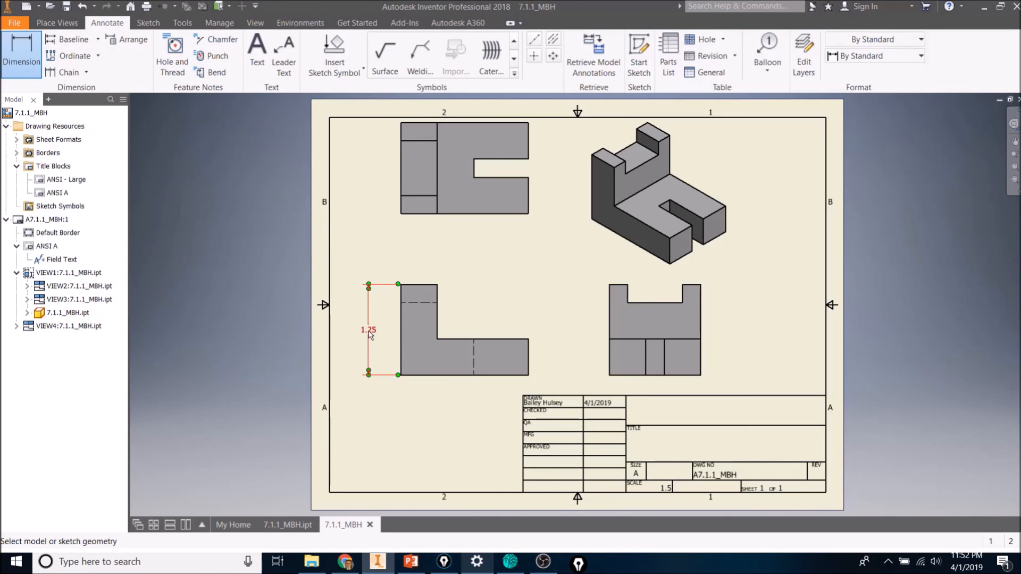
Create a new dimension style Default (ANSI)-01 for the height dimension with Inline - Aligned and Inline - Vertical linear text orientation.
right_click(369, 330)
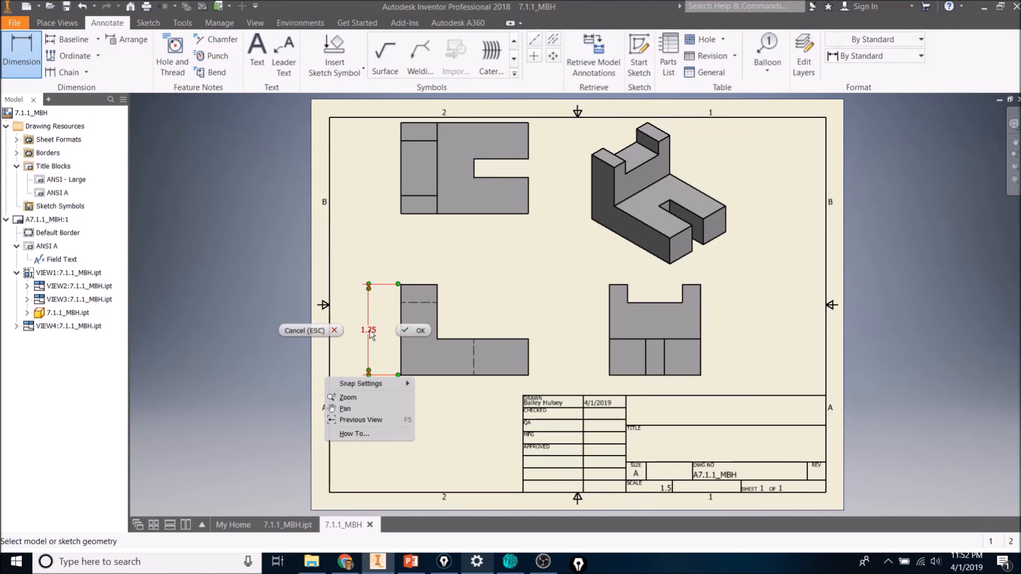
click(326, 331)
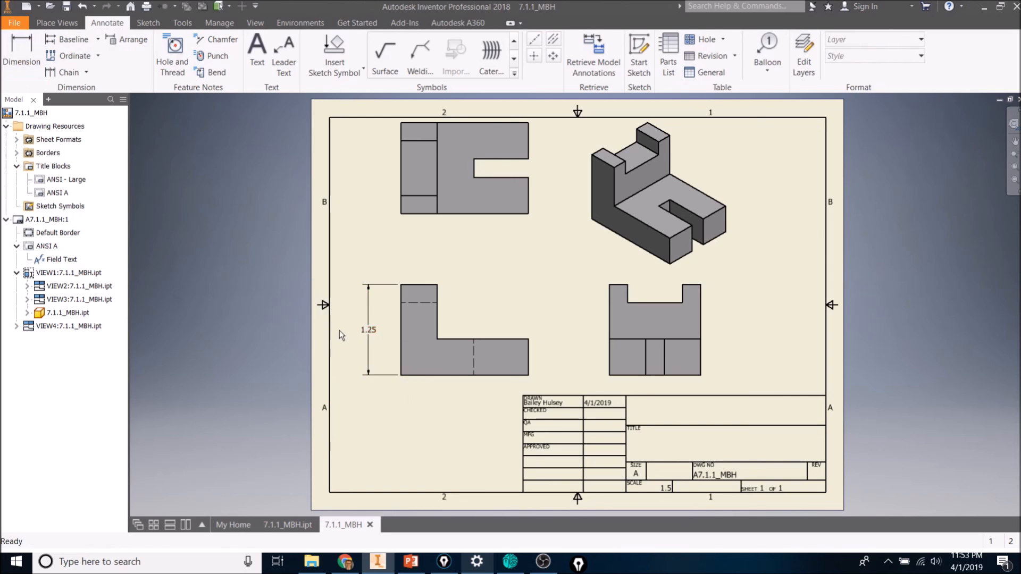
right_click(370, 330)
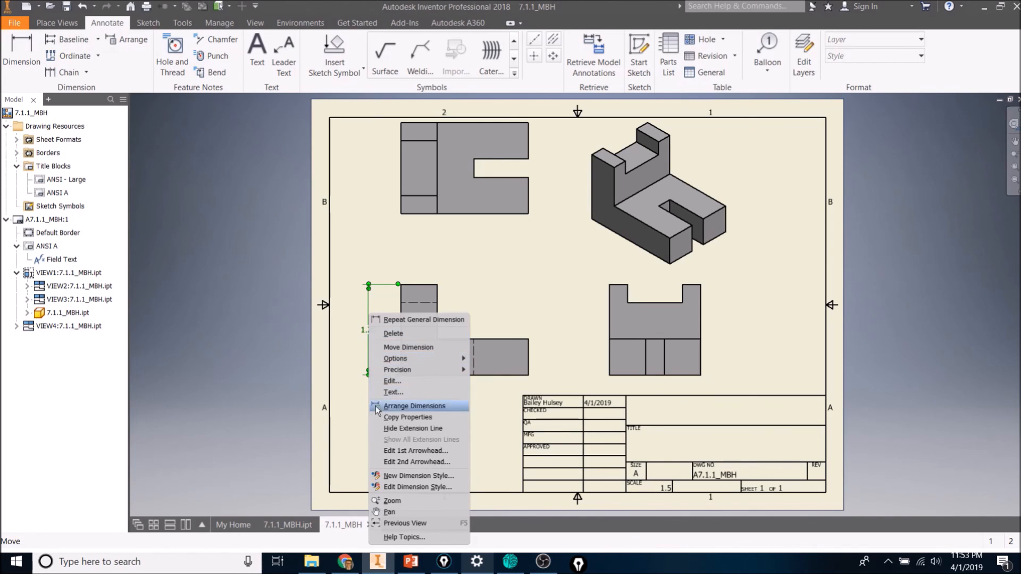
click(400, 475)
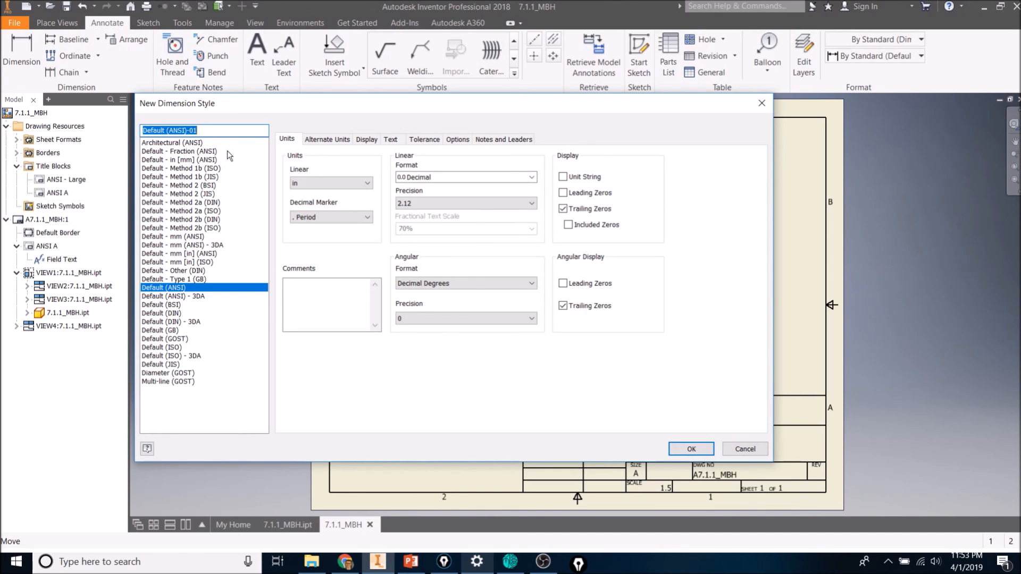
click(392, 140)
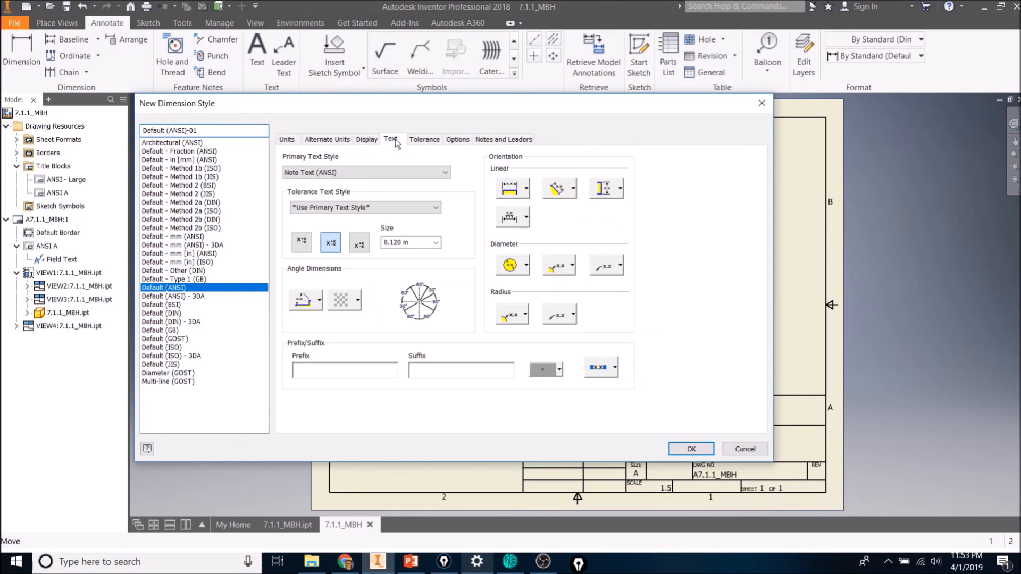
click(572, 188)
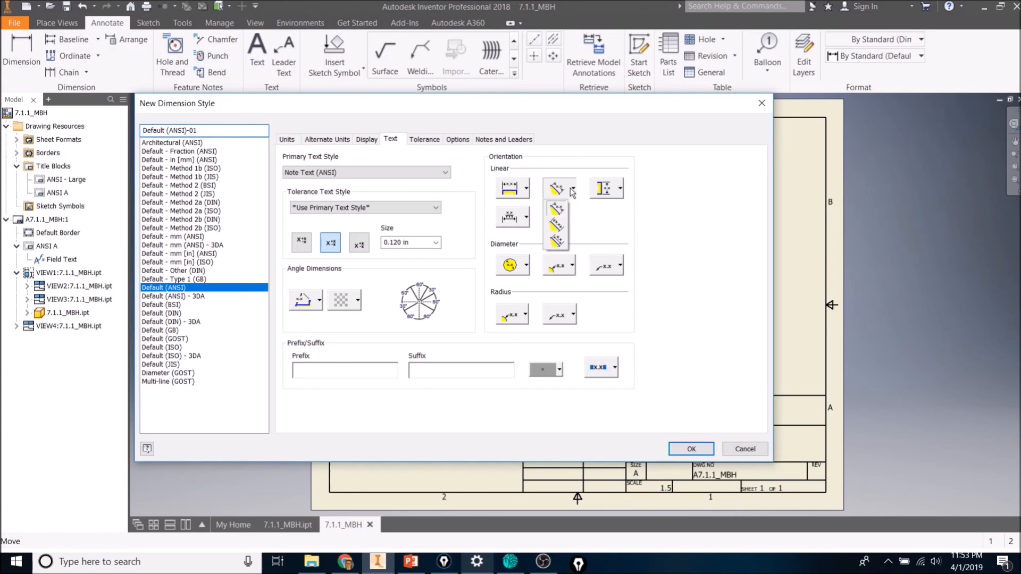
click(558, 226)
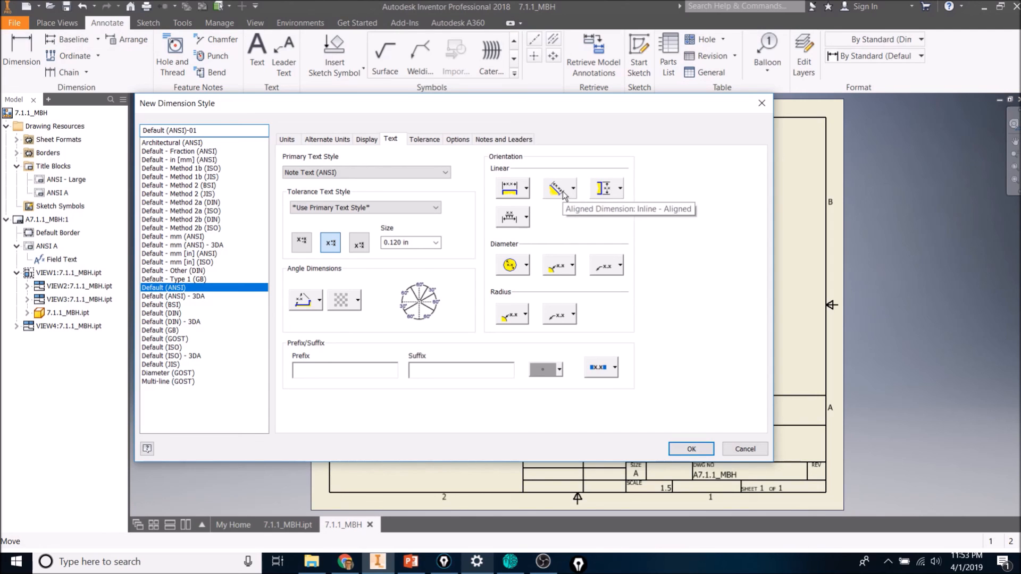
click(621, 189)
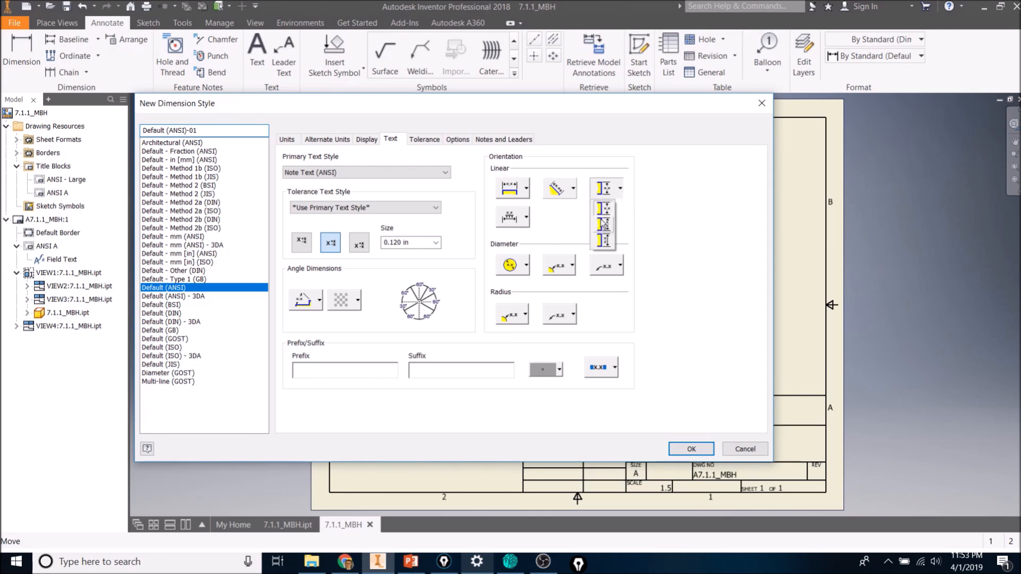
click(602, 226)
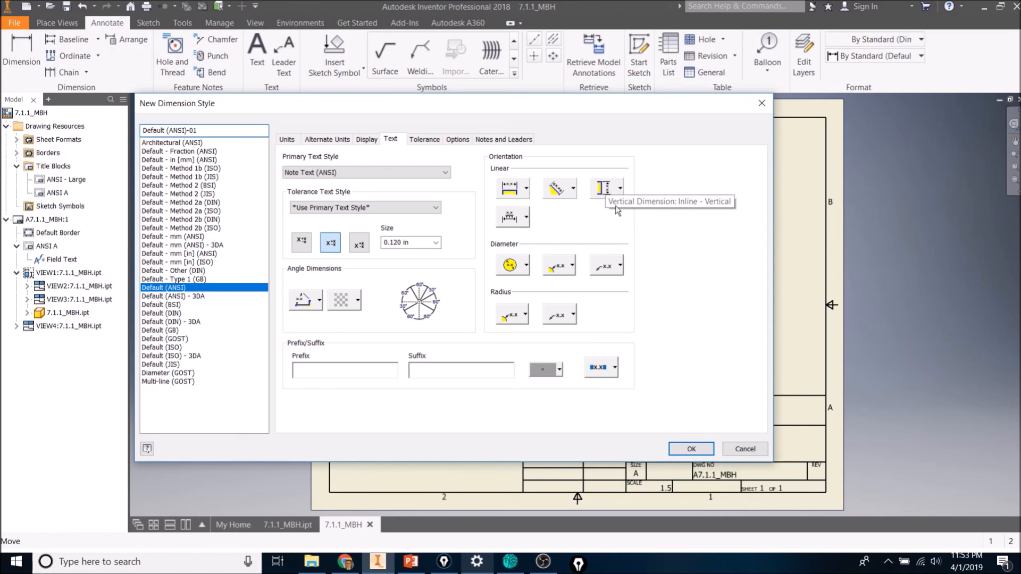
click(691, 450)
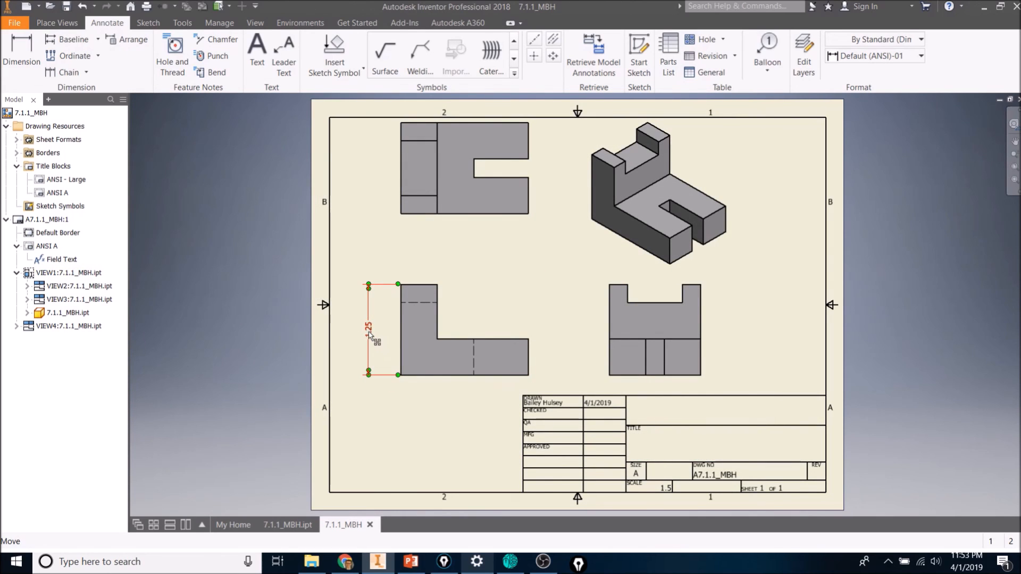
Dimension the height of the front view's lower right leg along its right edge.
click(22, 56)
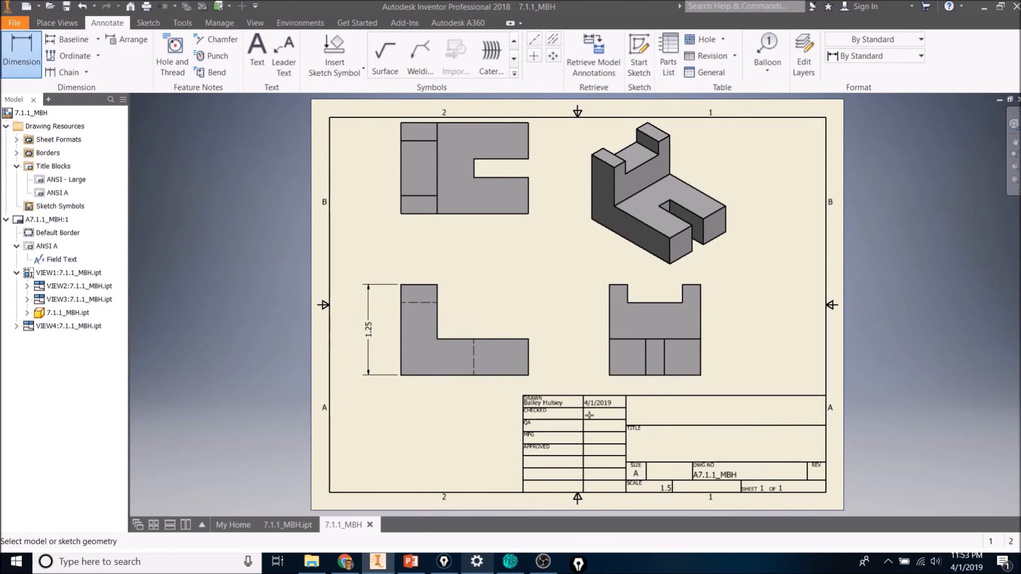
click(529, 353)
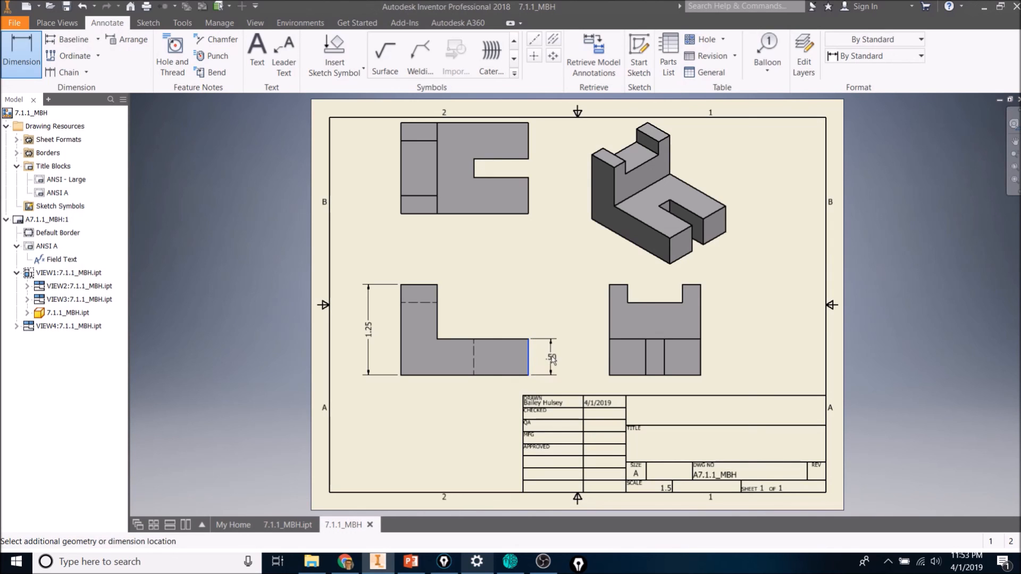
click(548, 356)
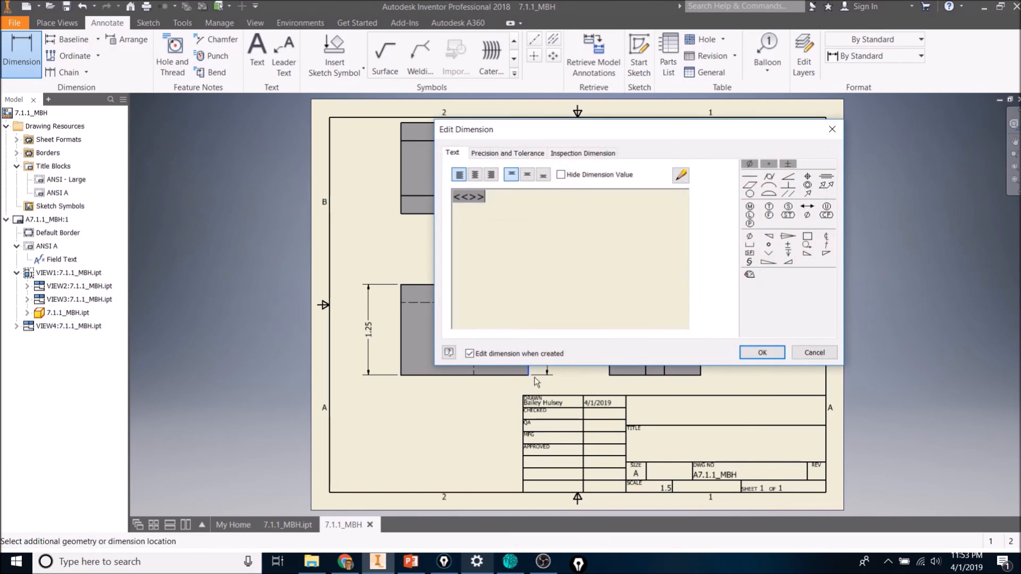
click(763, 354)
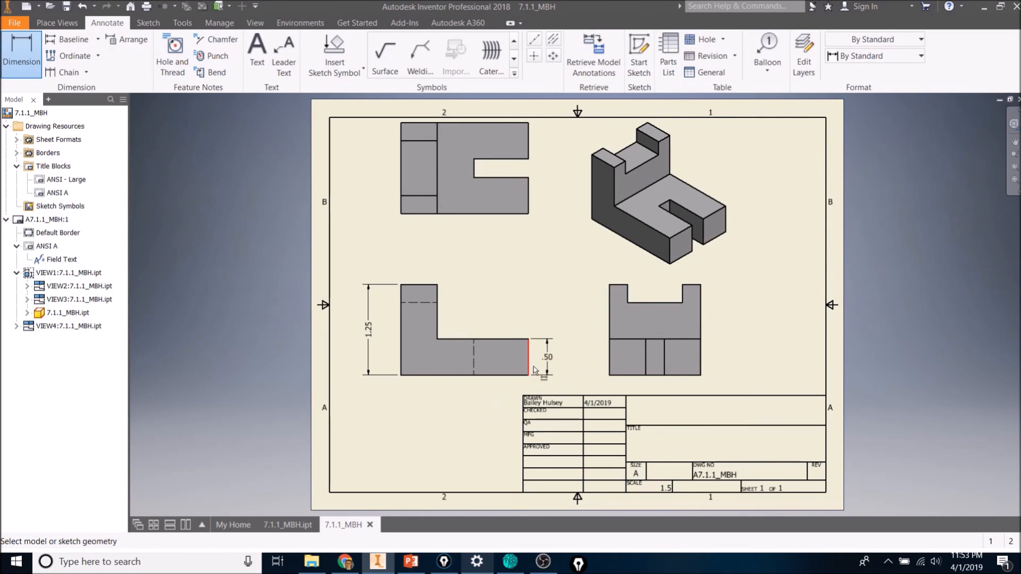
double_click(549, 364)
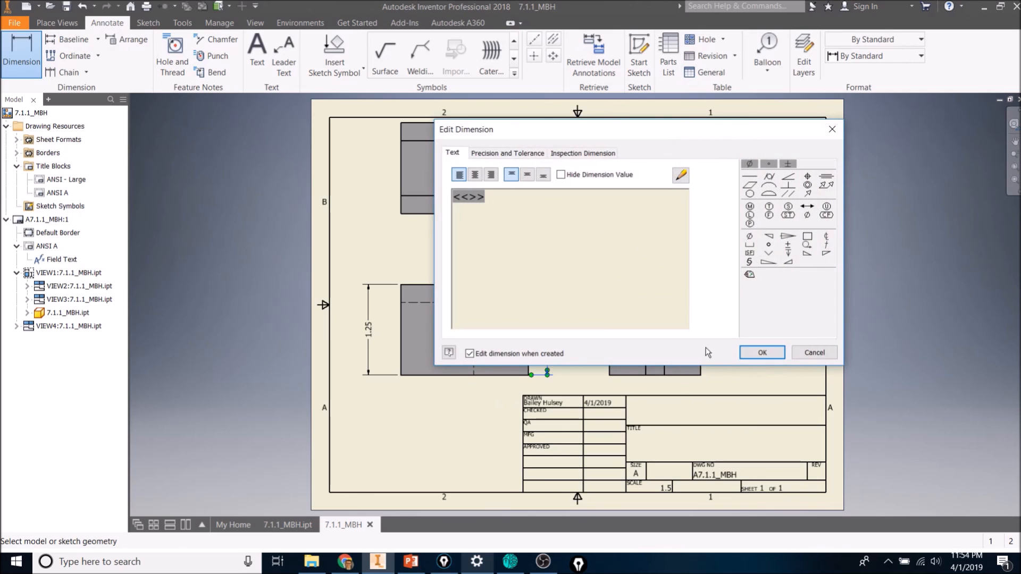
click(762, 352)
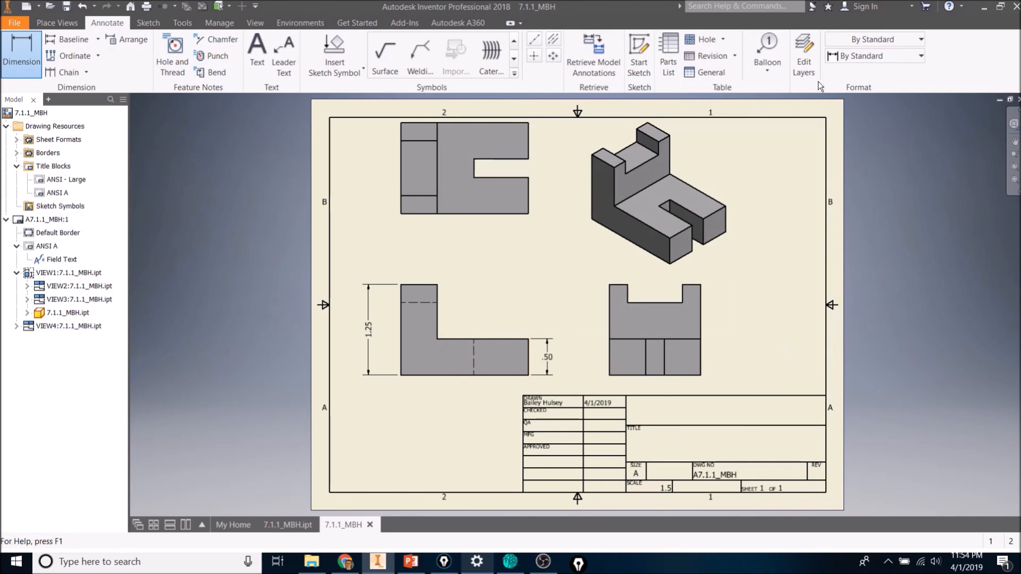
double_click(548, 356)
click(764, 351)
Apply the Default (ANSI)-01 dimension style to the new right-leg height dimension.
right_click(561, 320)
click(527, 319)
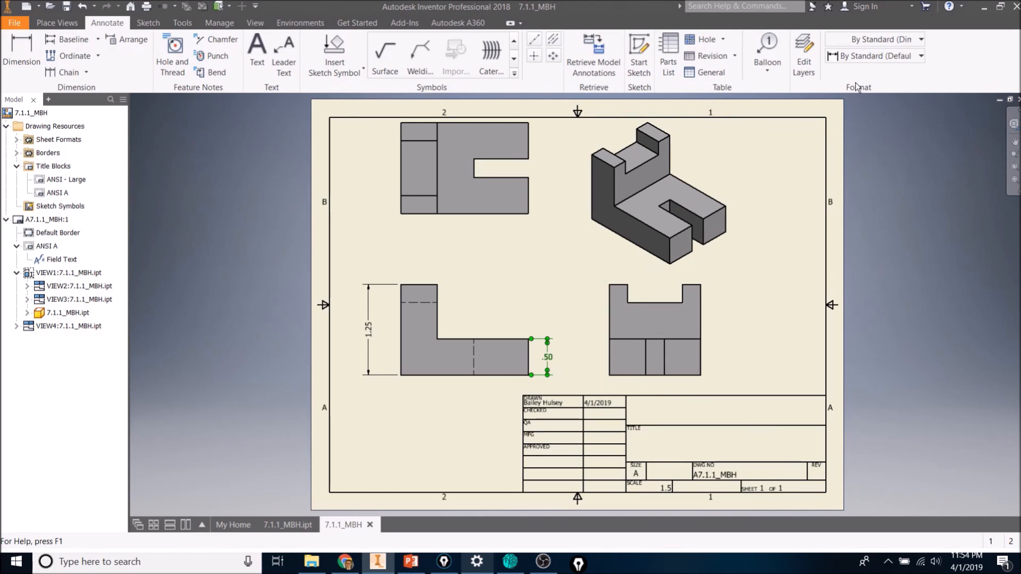
click(873, 56)
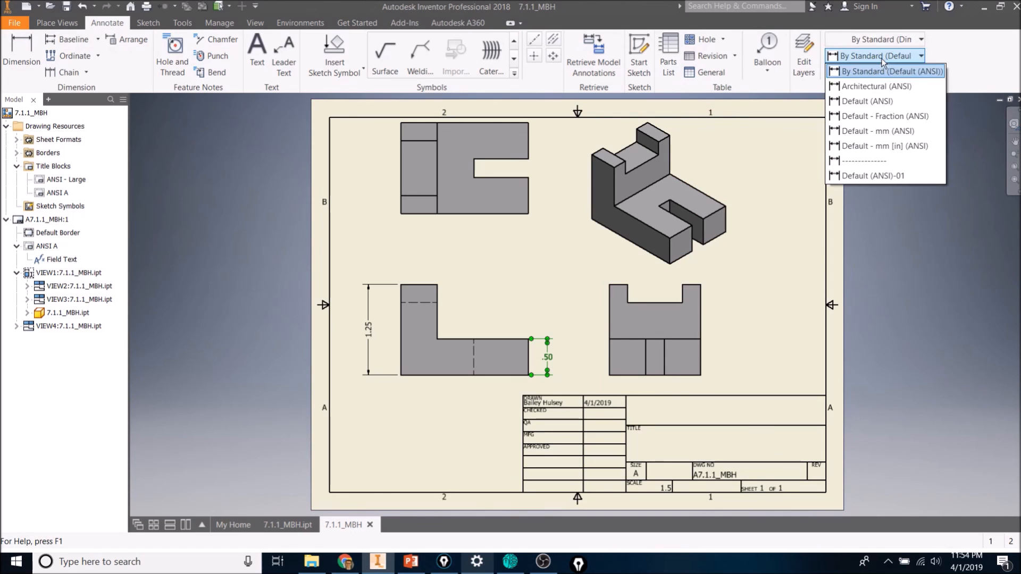
click(870, 176)
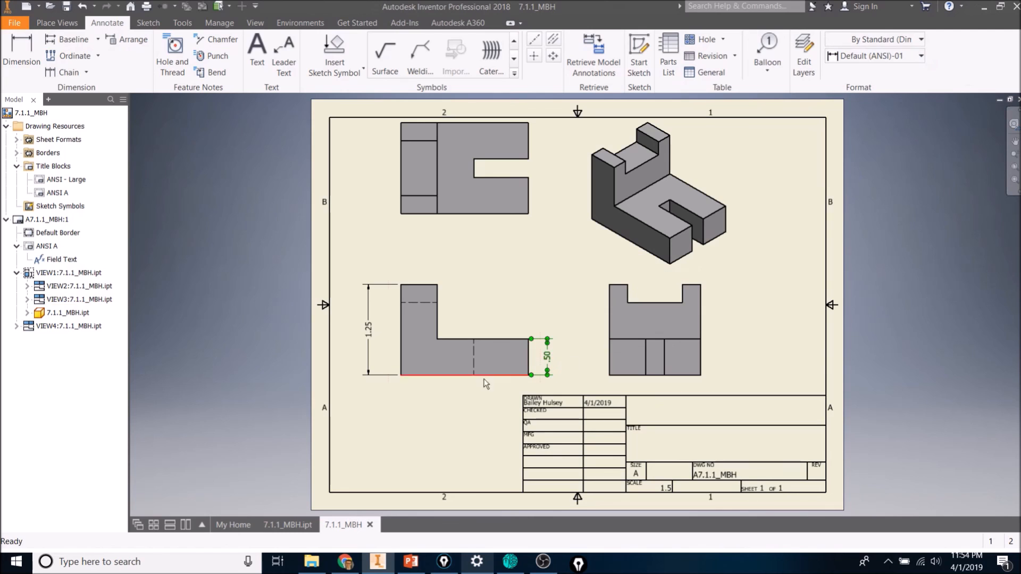
click(456, 420)
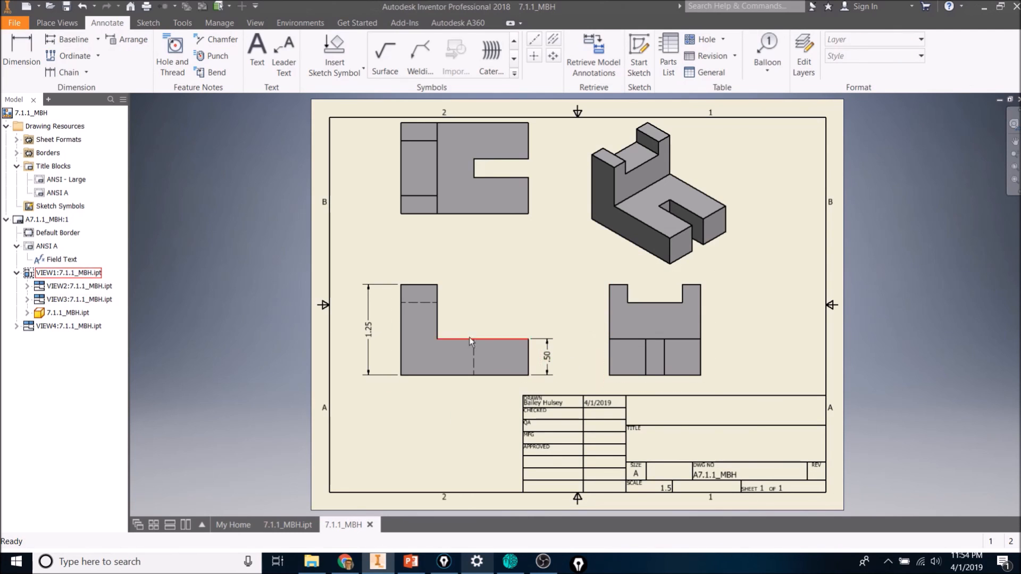